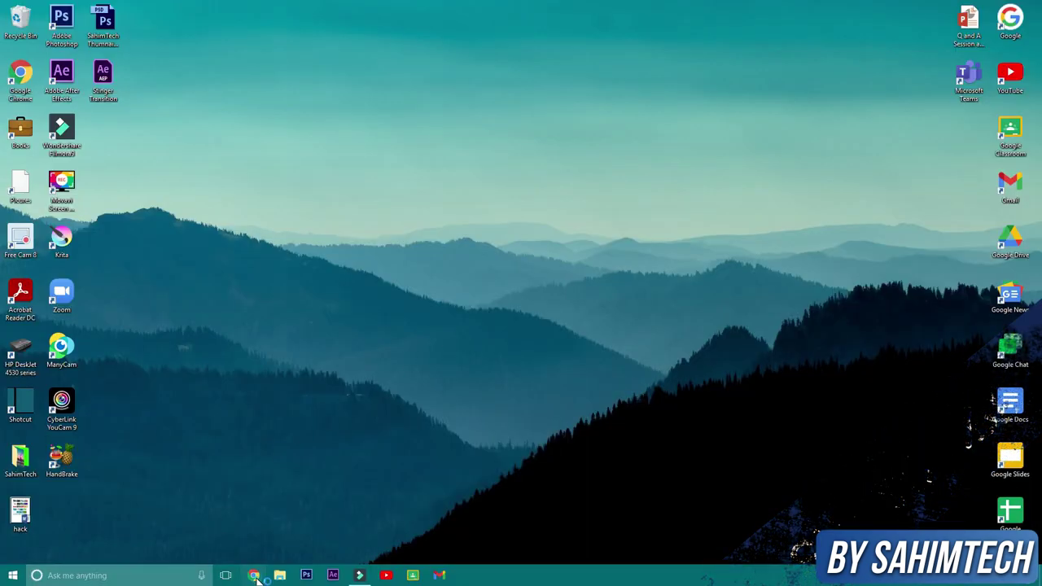
Step: Search Google for TaskbarX in Chrome and open the official chrisandriessen.nl/taskbarx page
click(254, 576)
text(TaskbarX)
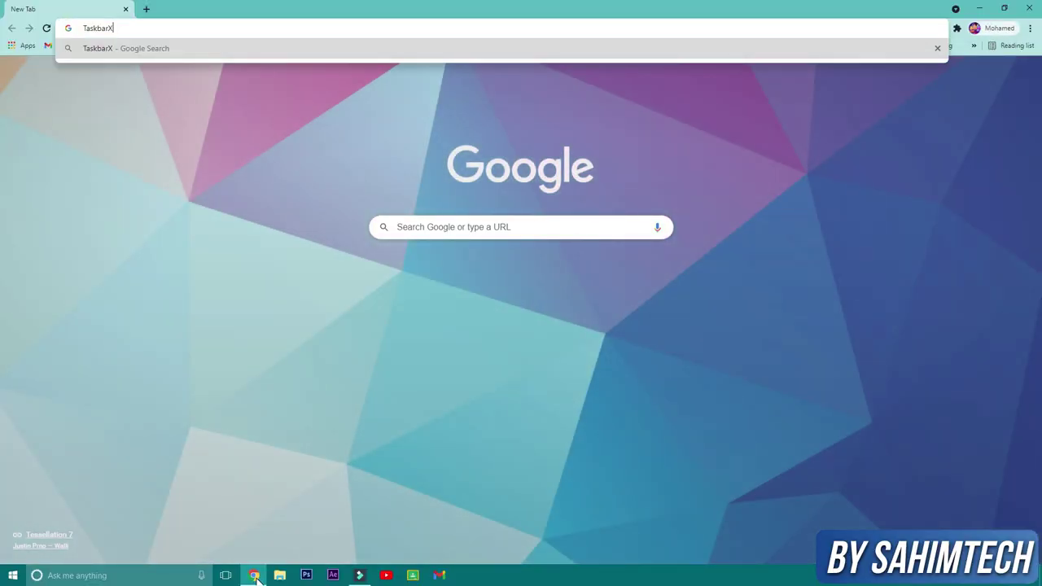
key(Return)
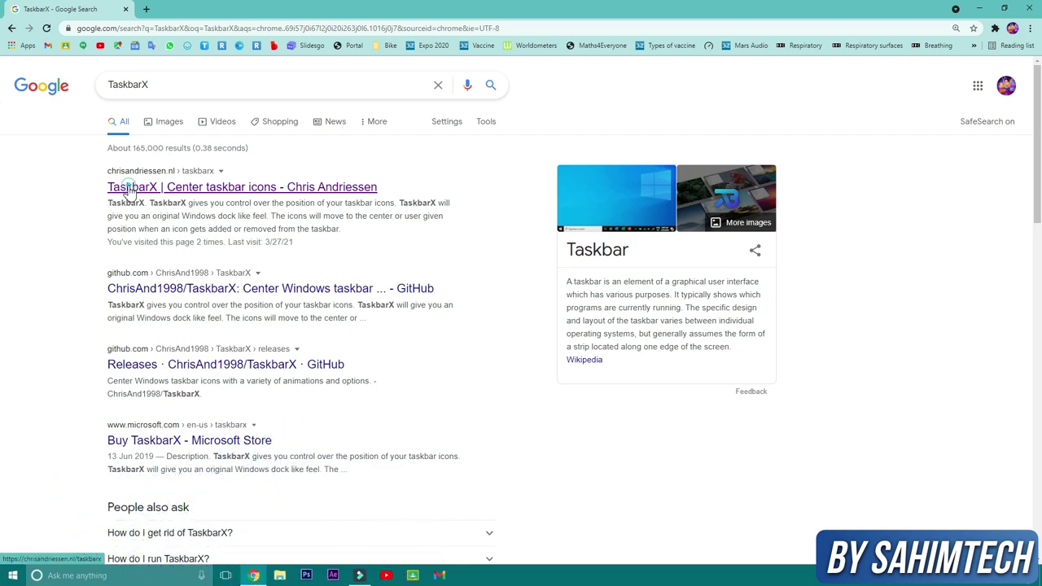
click(129, 191)
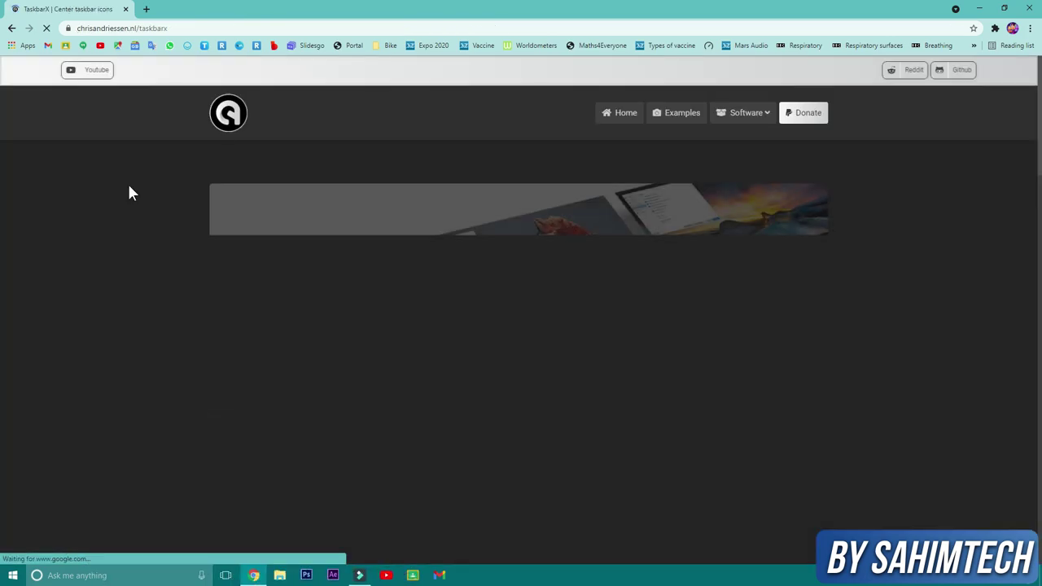
Step: Download the TaskbarX 1.6.8.0 Portable Zip packages for both x86 and x64
scroll(128, 191, down, 3)
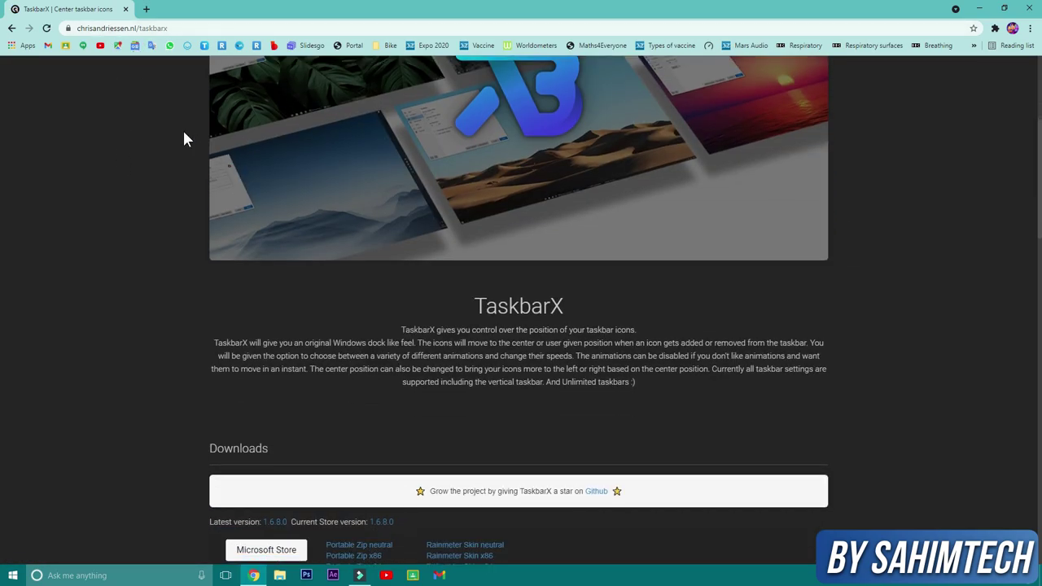
scroll(184, 139, down, 2)
double_click(212, 284)
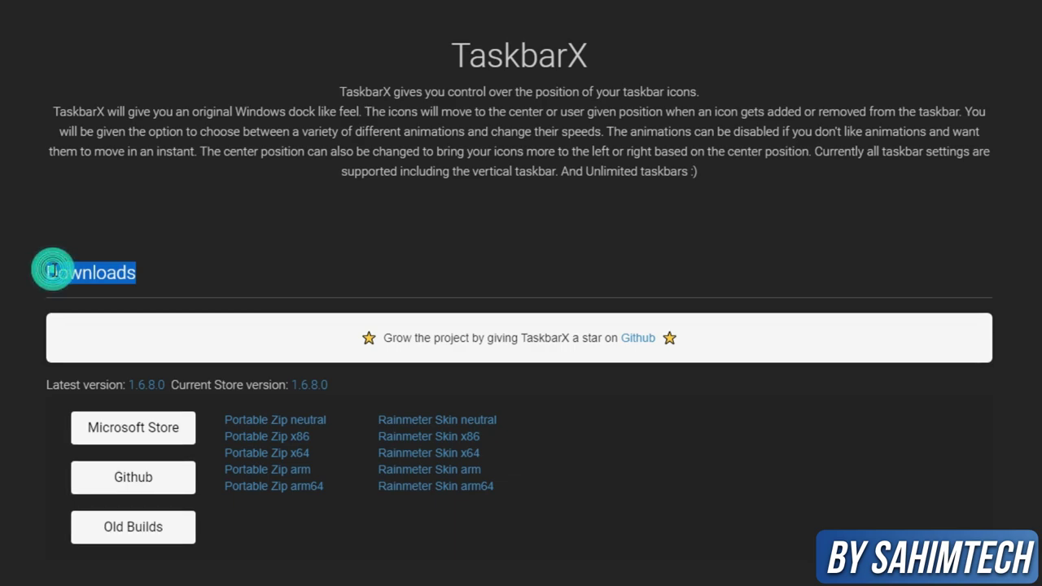
click(52, 270)
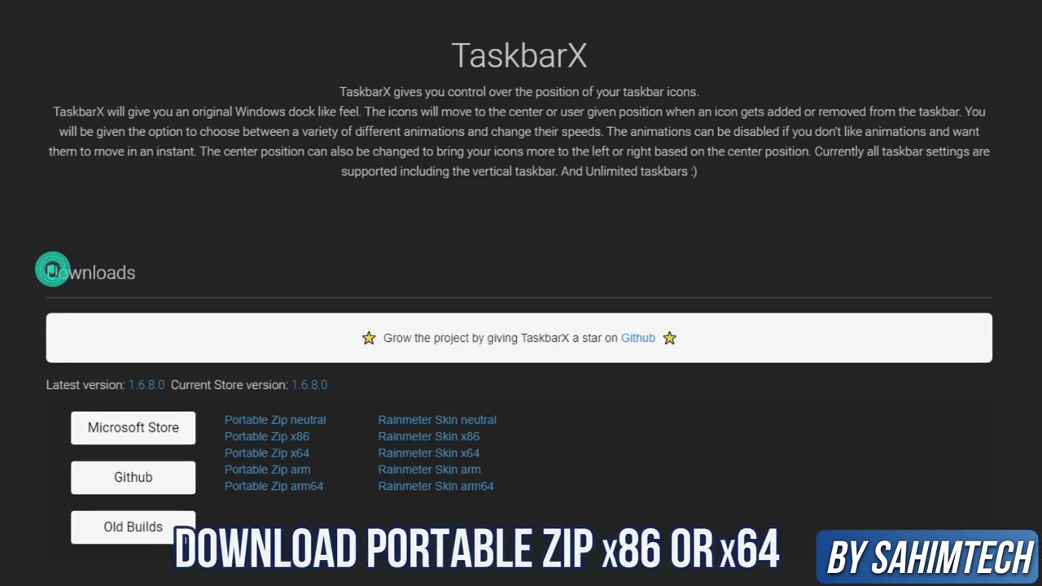
click(283, 440)
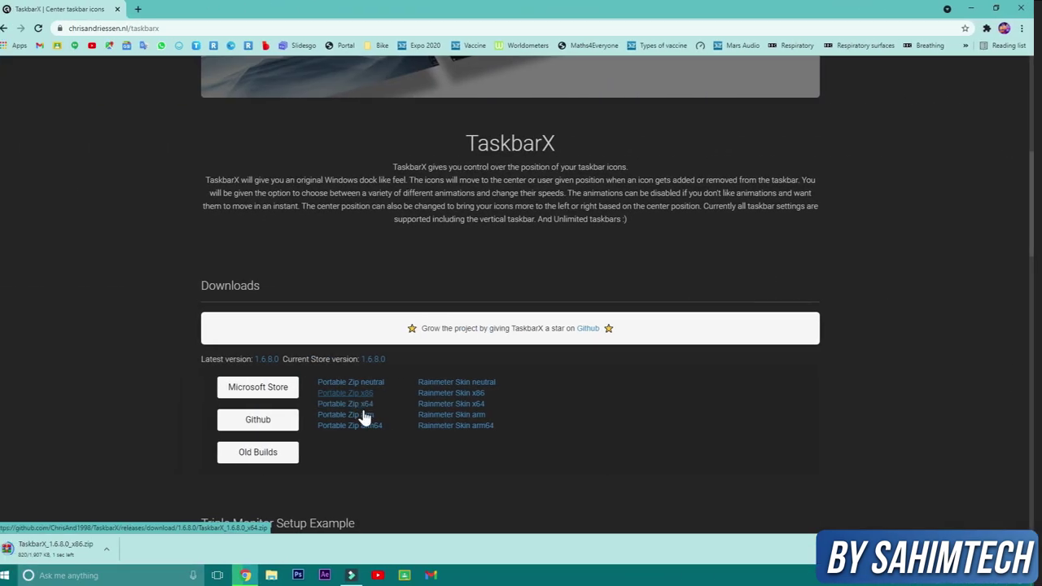
click(357, 403)
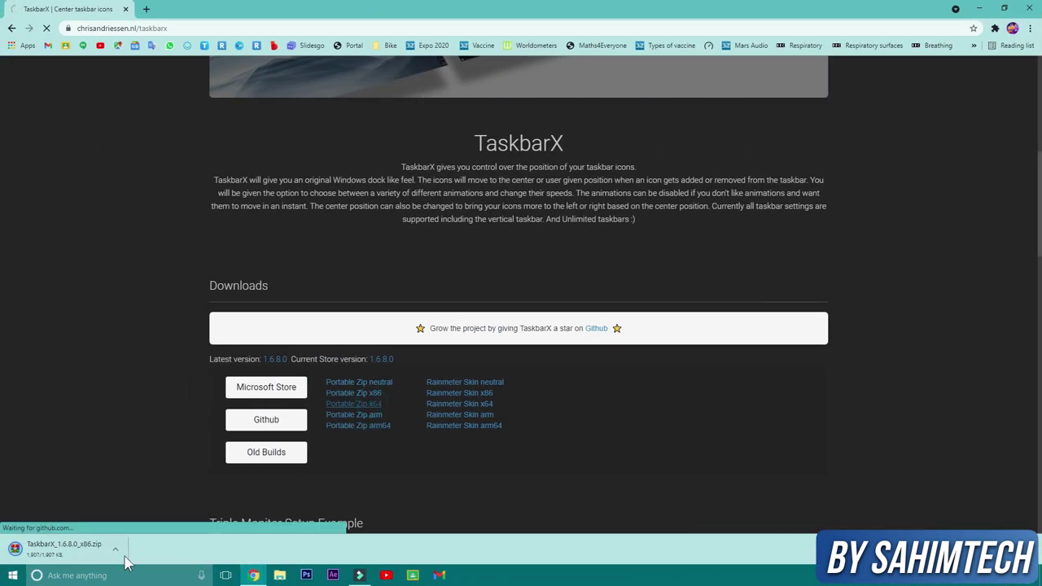
click(242, 549)
click(242, 550)
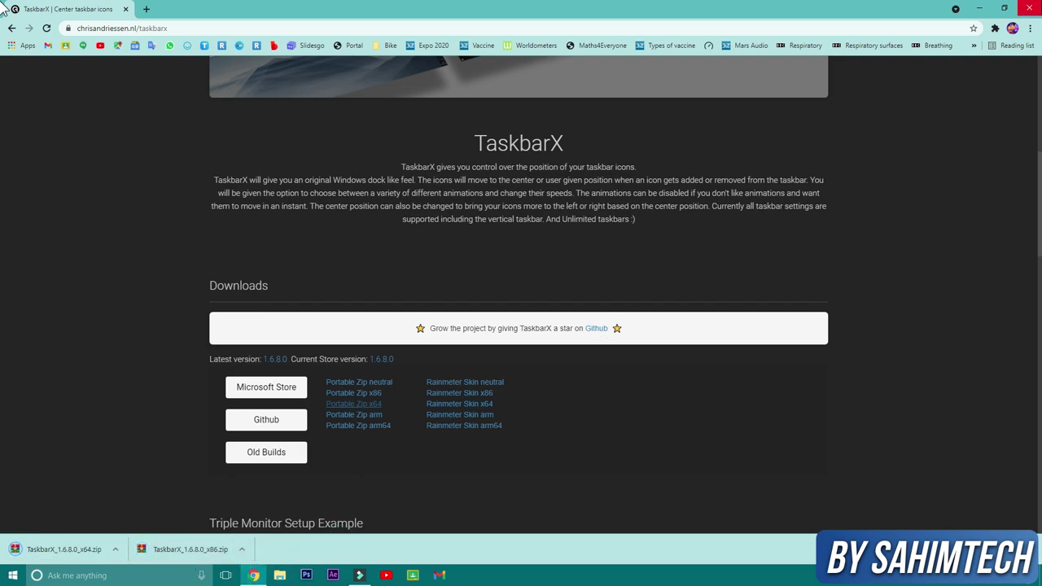
Step: Open the Downloads folder in File Explorer and delete the x86 TaskbarX zip
click(979, 8)
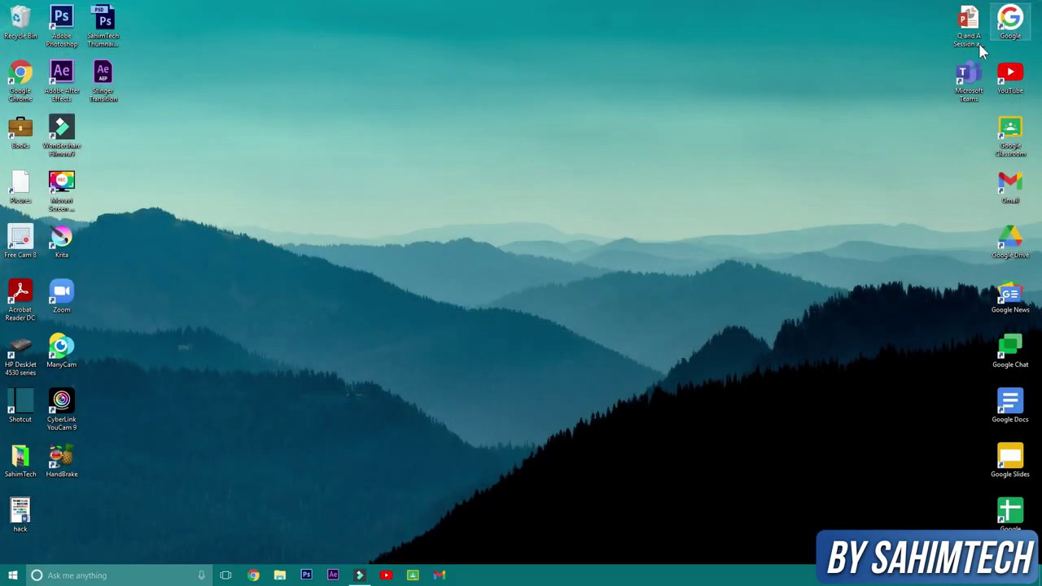
click(282, 575)
double_click(291, 136)
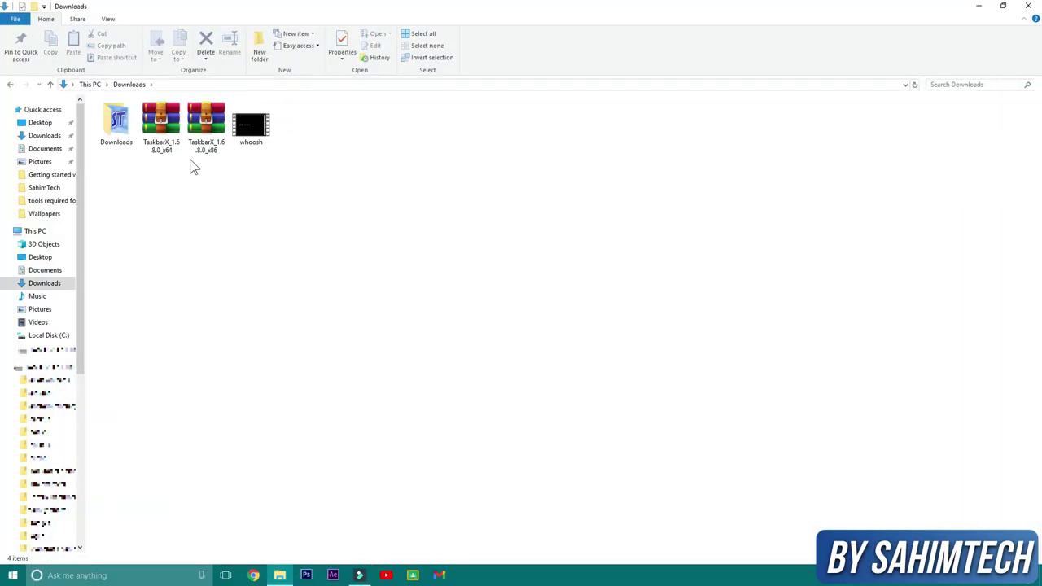
click(210, 144)
key(Delete)
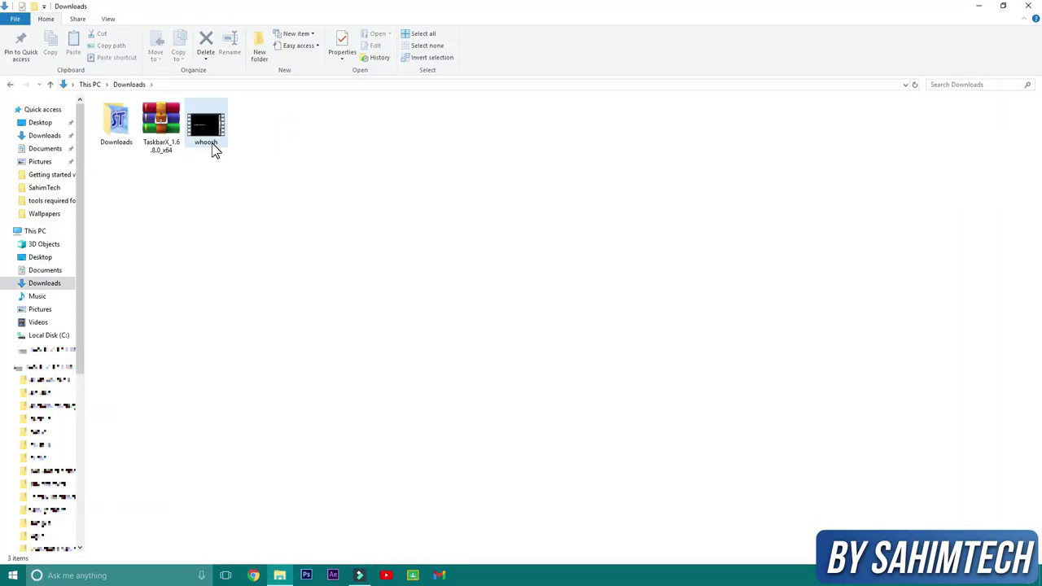
Step: Extract the x64 zip into Downloads and create a new TaskbarX folder
right_click(162, 149)
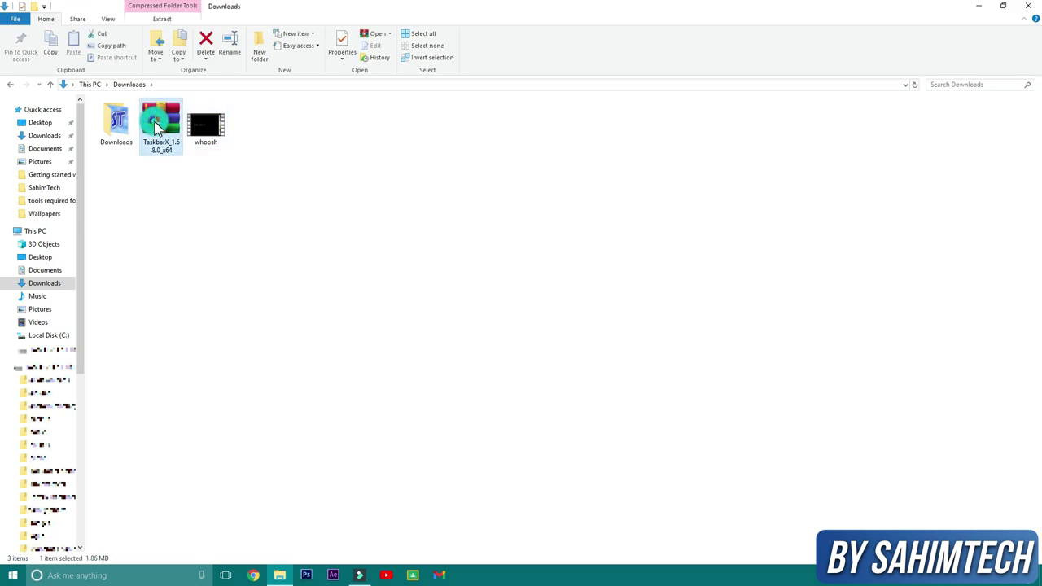
click(204, 166)
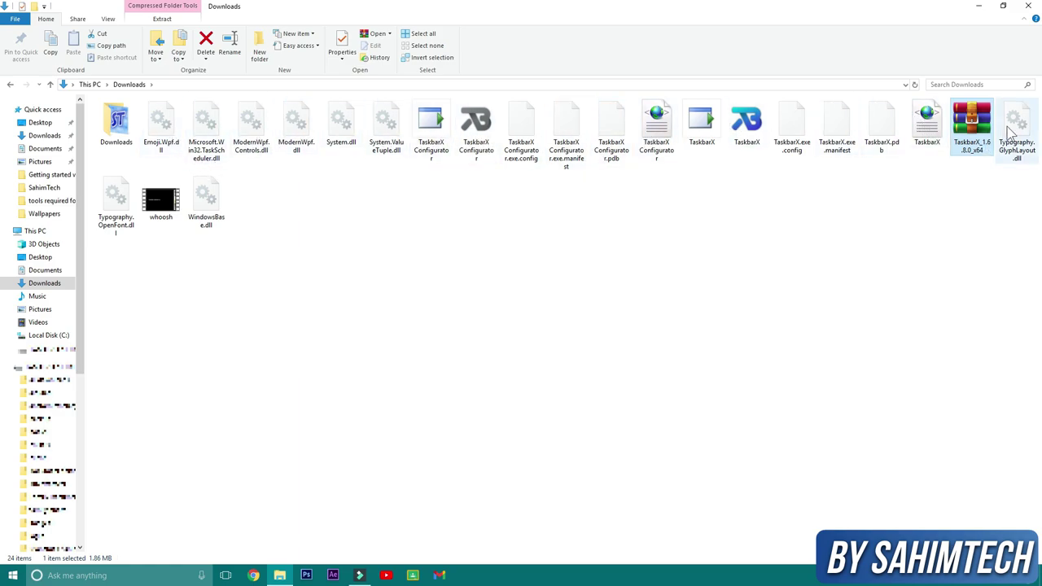
click(559, 297)
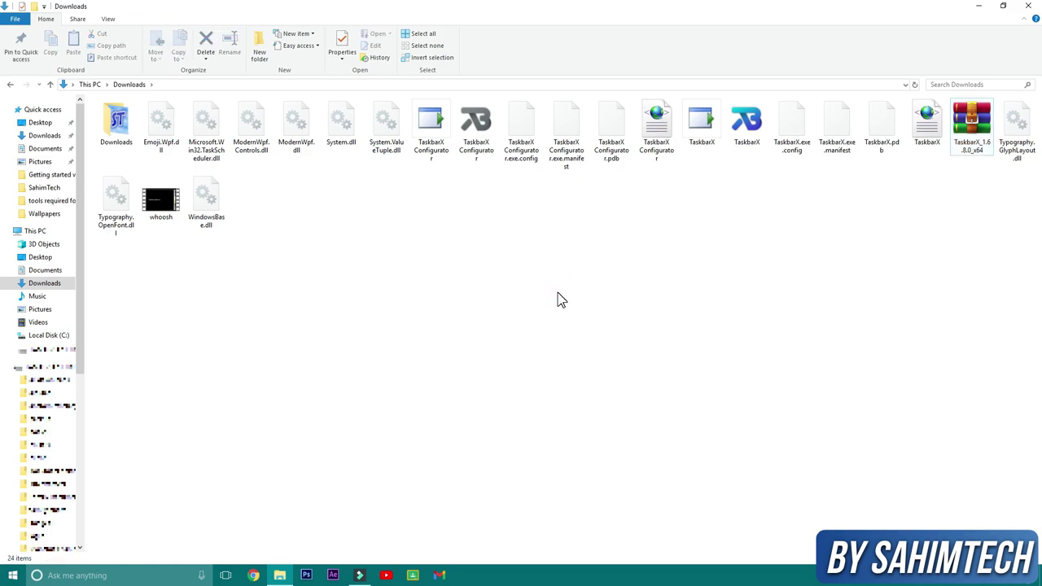
key(ctrl+shift+n)
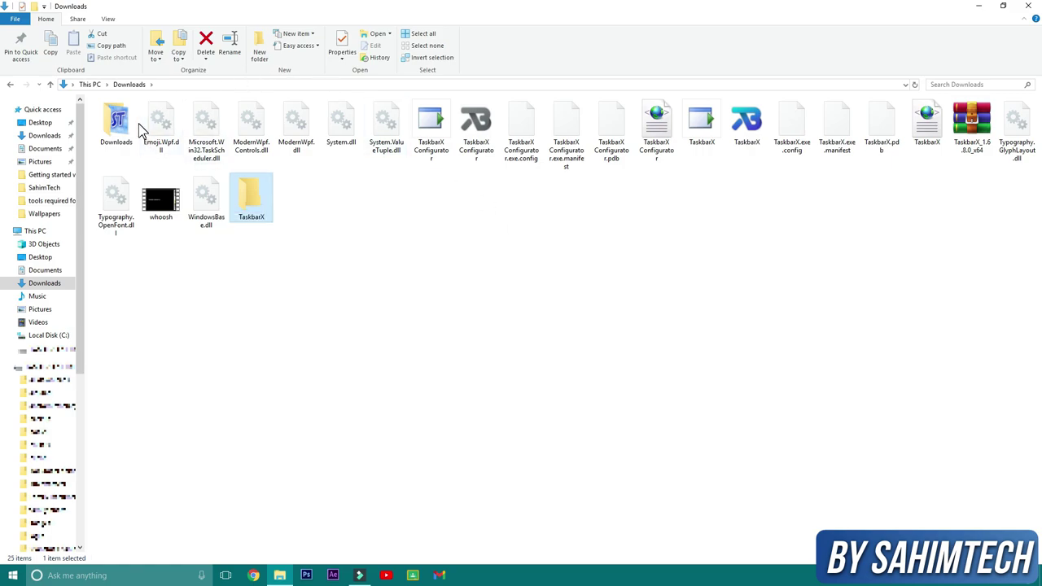
Step: Move the extracted files, Emoji.Wpf.dll through Typography.OpenFont.dll, into the TaskbarX folder
drag(140, 130, 887, 156)
click(930, 142)
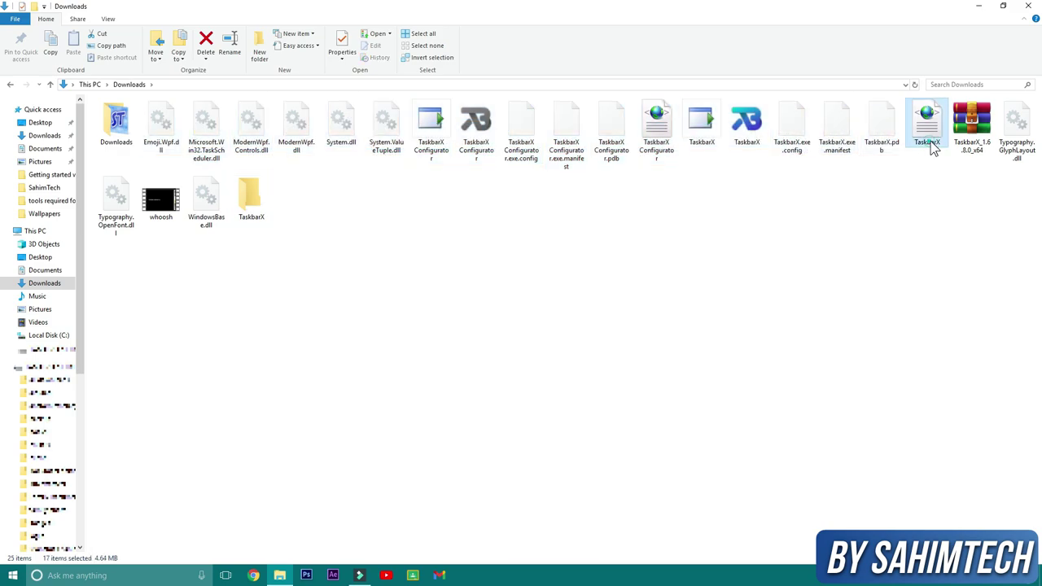
click(163, 134)
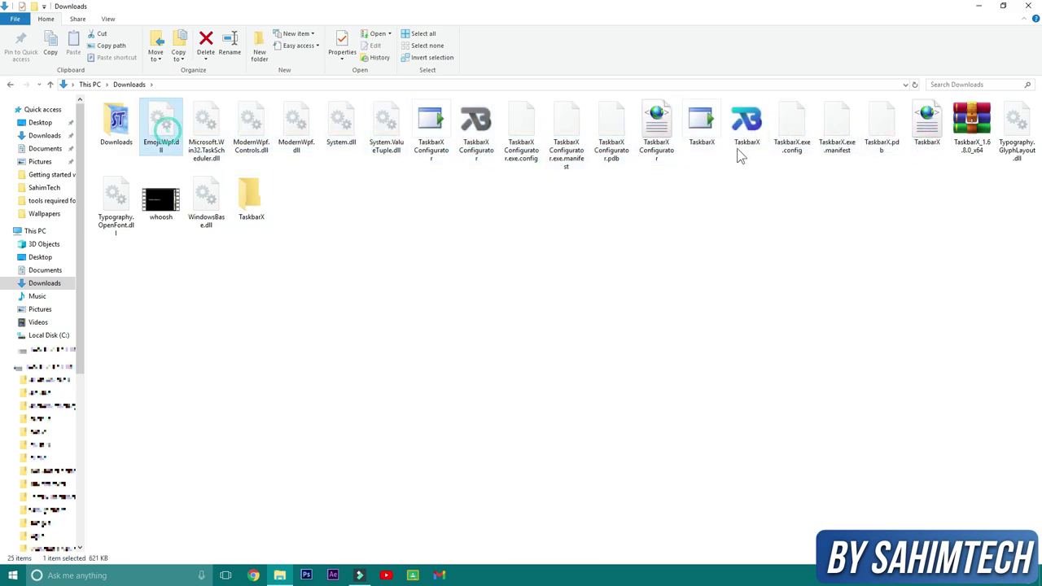
shift+click(922, 137)
ctrl+click(1022, 137)
ctrl+click(116, 199)
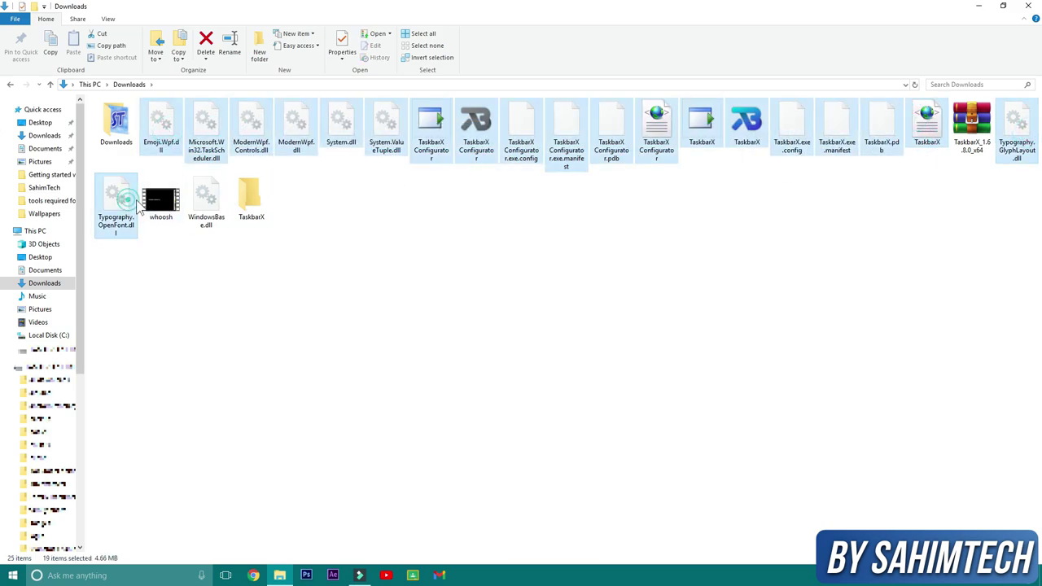
drag(249, 154, 256, 214)
drag(256, 214, 256, 216)
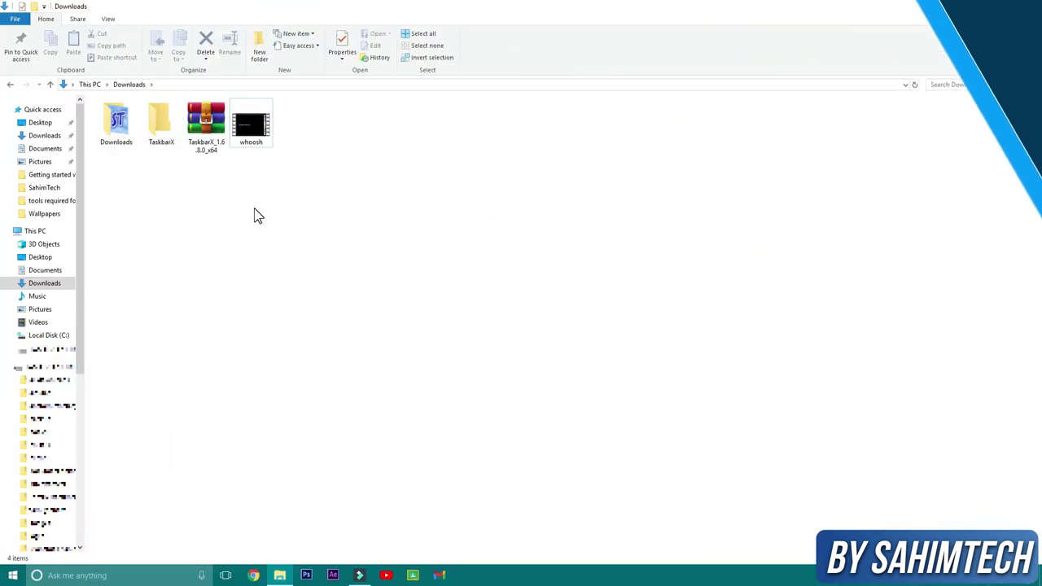
Step: Run the TaskbarX application from its folder to centre the icons, then minimise Explorer
double_click(167, 137)
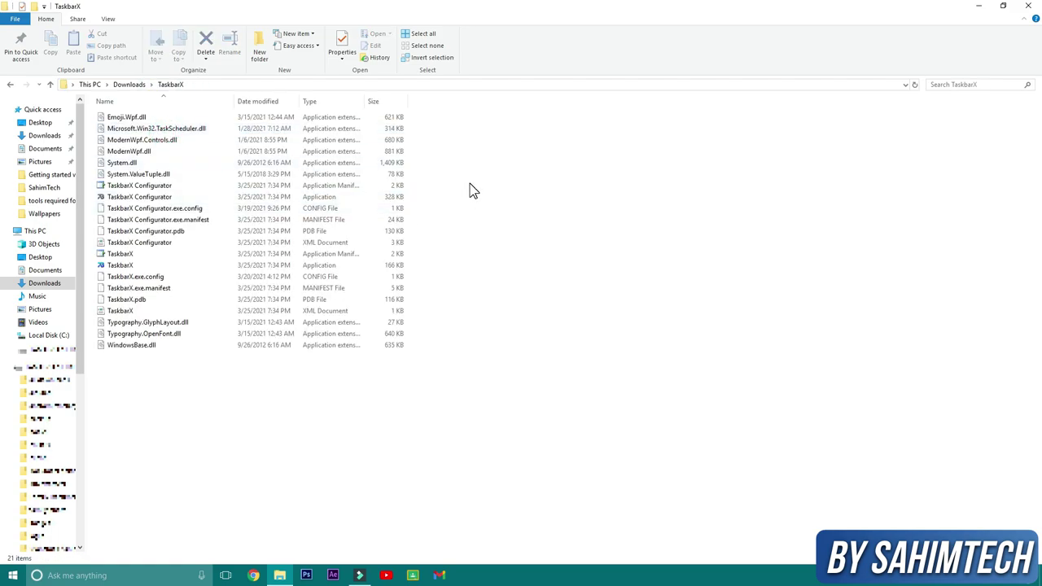
double_click(126, 267)
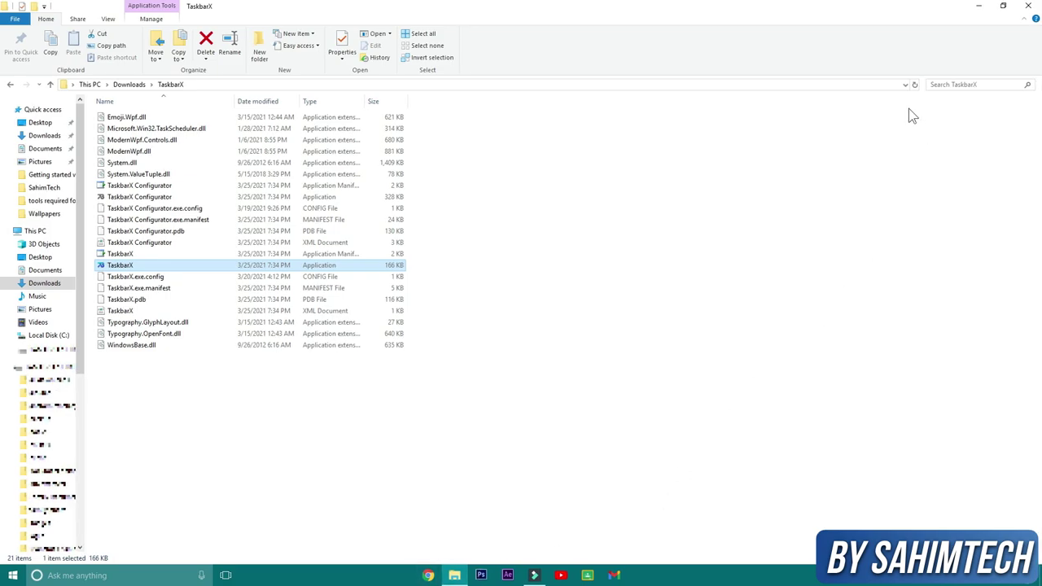
click(977, 7)
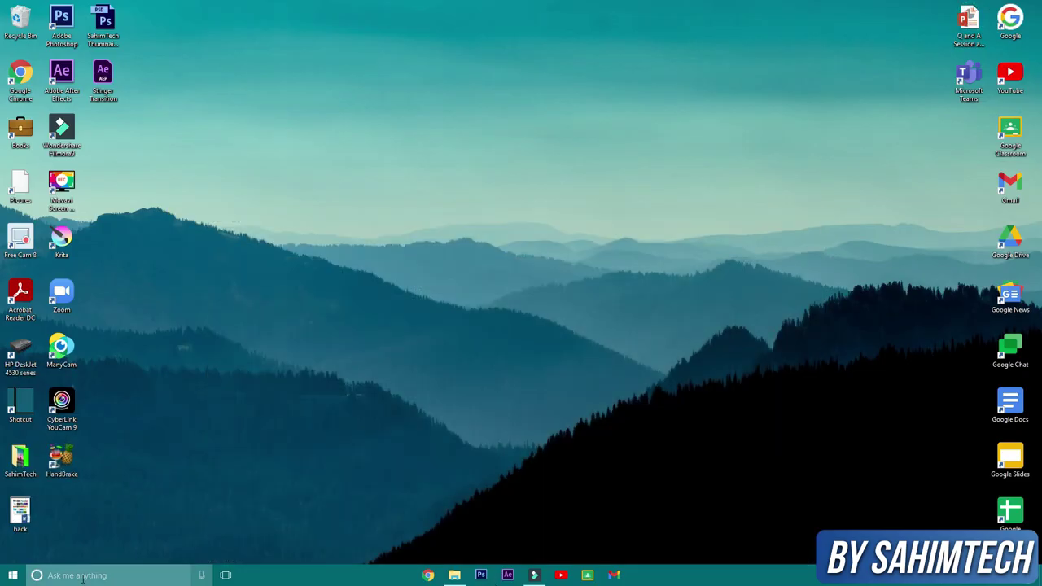
Step: Show Cortana as a compact taskbar icon, then start TaskbarX Configurator from the restored folder
right_click(693, 583)
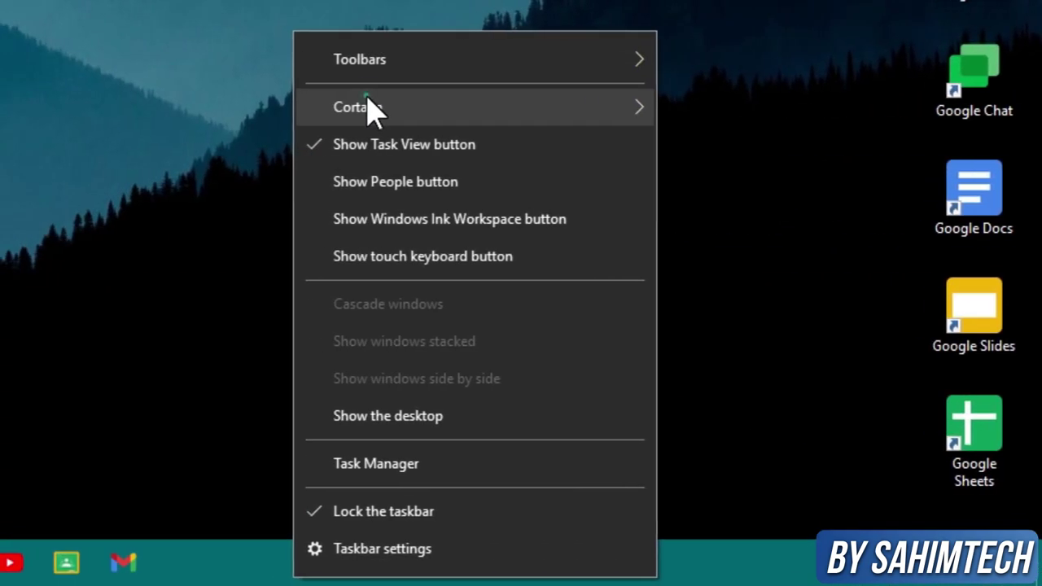
click(726, 359)
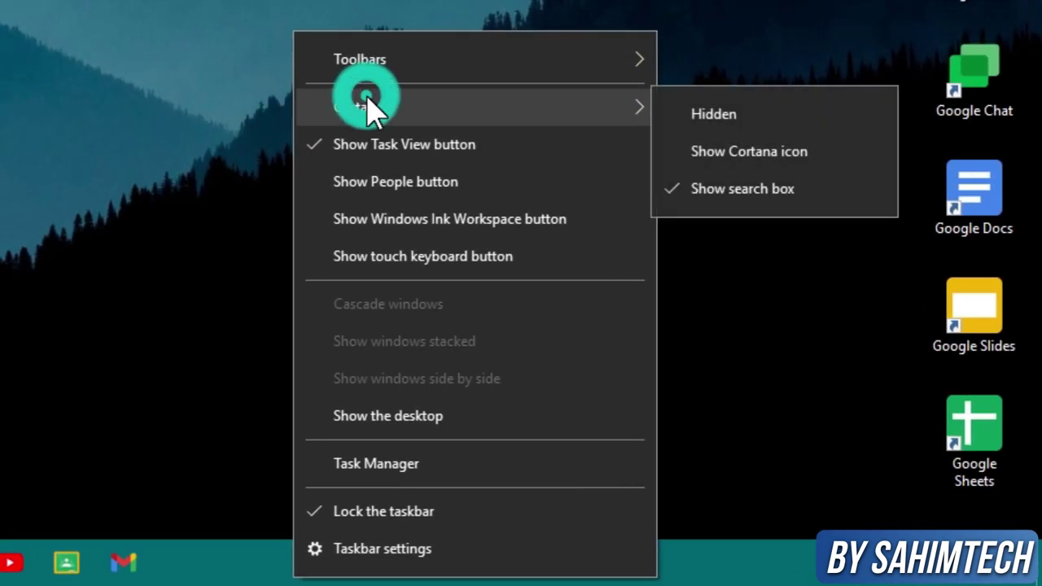
click(757, 158)
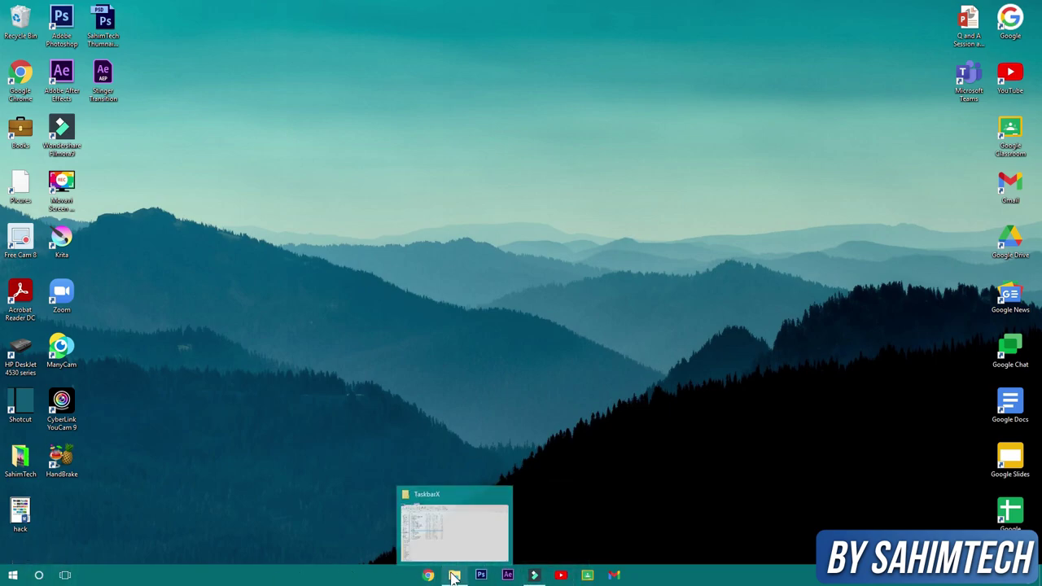
click(453, 577)
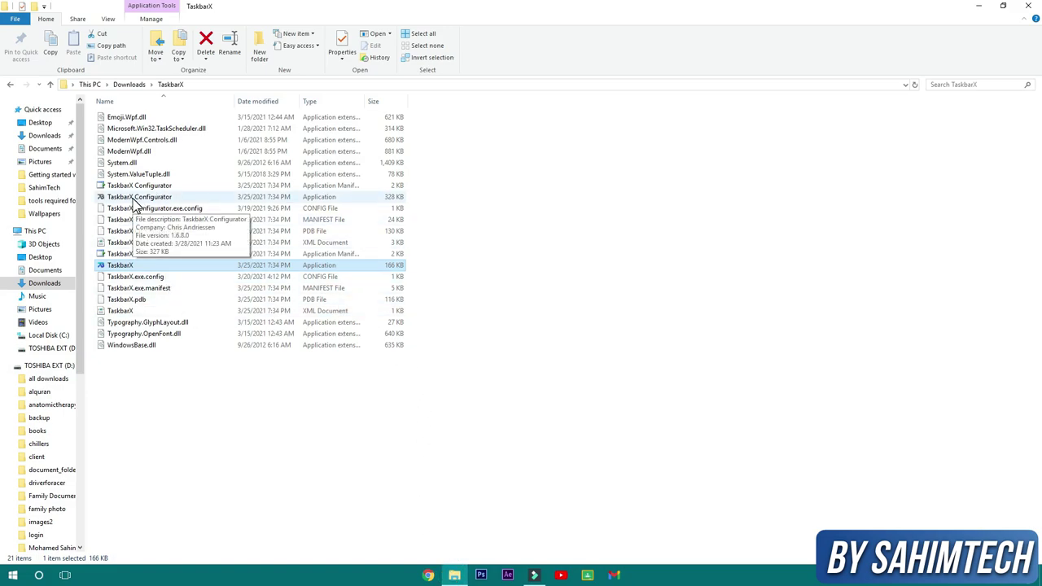
double_click(133, 201)
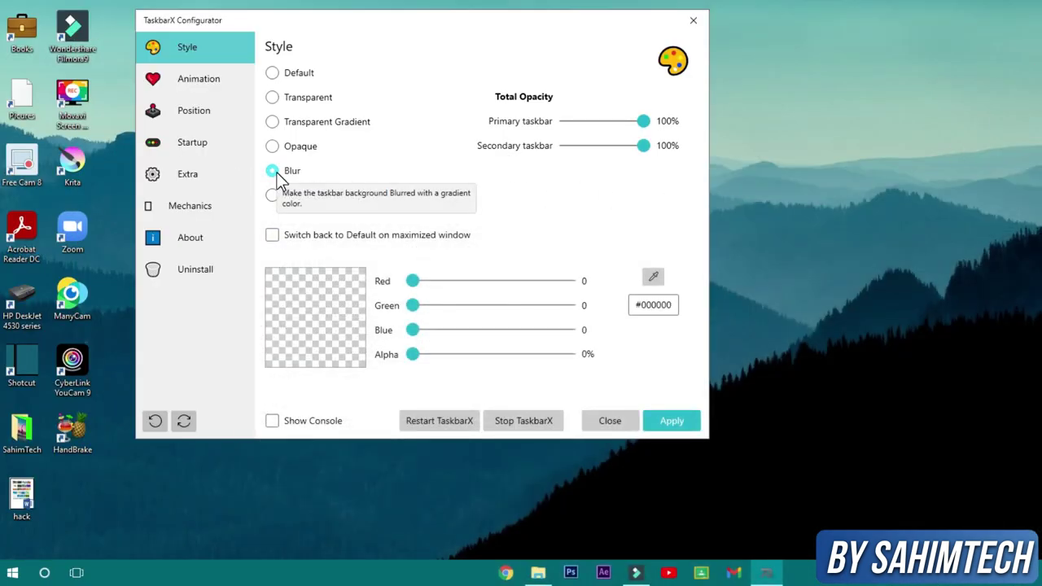
Step: Apply the Blur style, try Transparent Gradient, then return to Blur
click(275, 173)
click(675, 423)
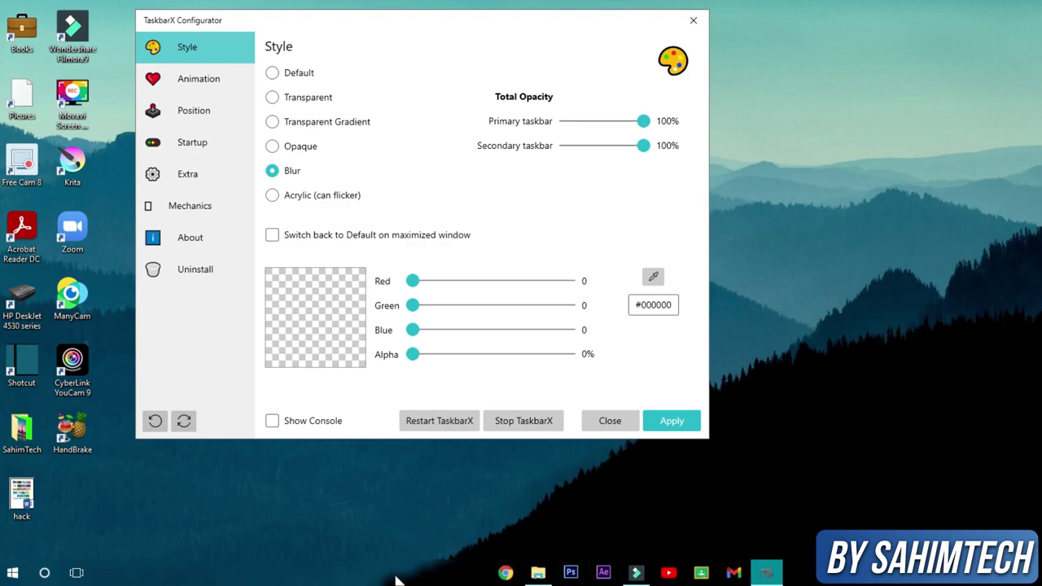
click(276, 122)
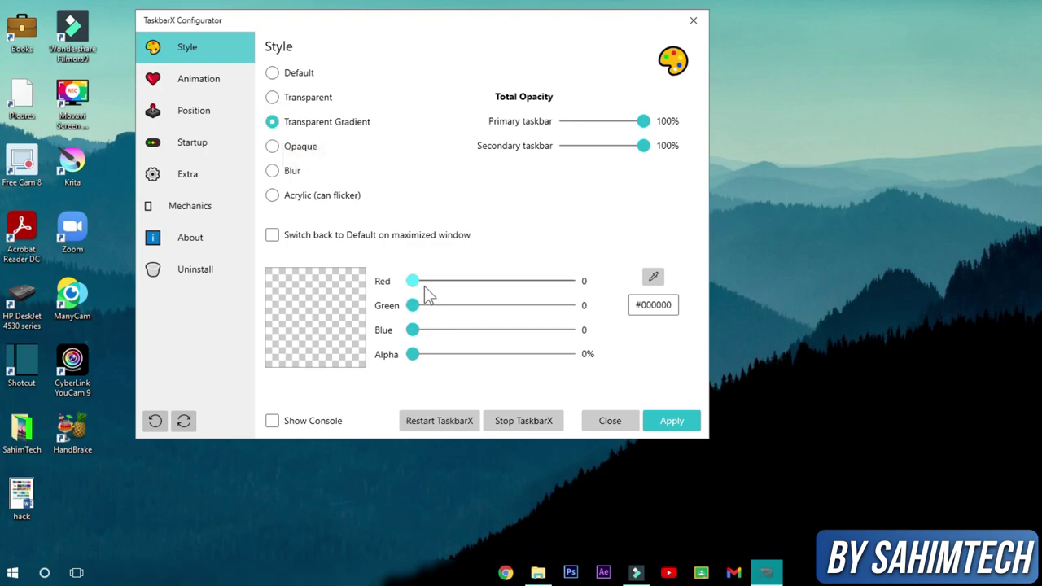
drag(412, 313, 386, 287)
click(273, 172)
Step: Tint the blur blue #0653CD (Red 6, Green 83, Blue 205) at 70% alpha and apply
drag(560, 290, 471, 284)
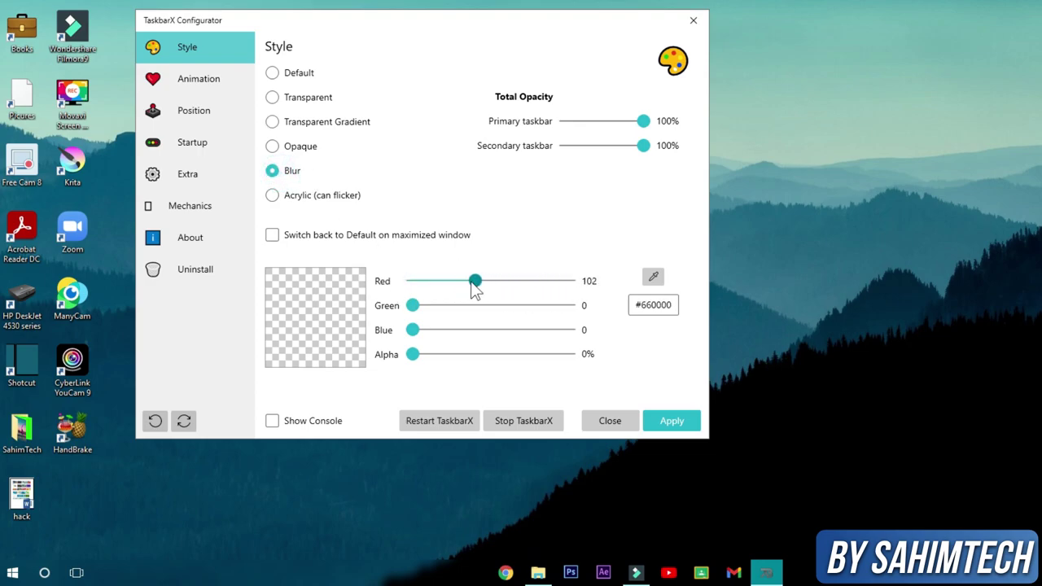
drag(454, 319, 472, 333)
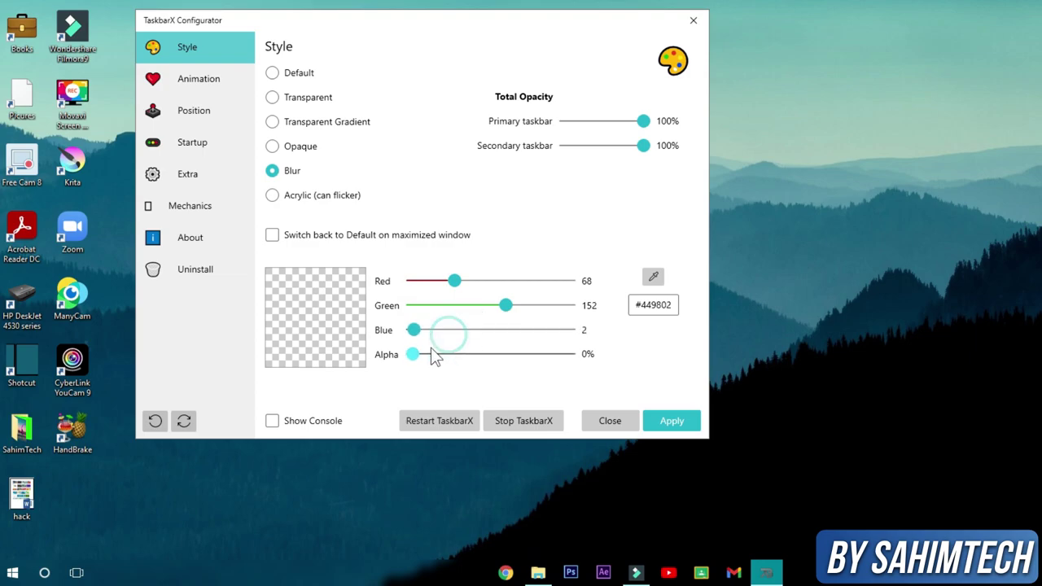
drag(413, 354, 521, 357)
drag(454, 280, 463, 307)
drag(412, 330, 476, 334)
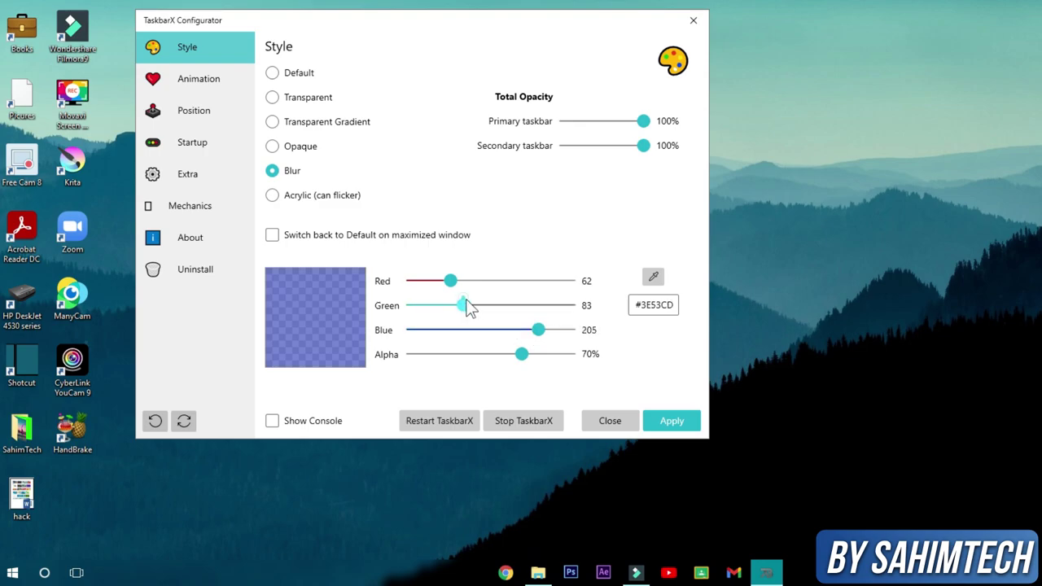
drag(450, 280, 407, 289)
click(671, 423)
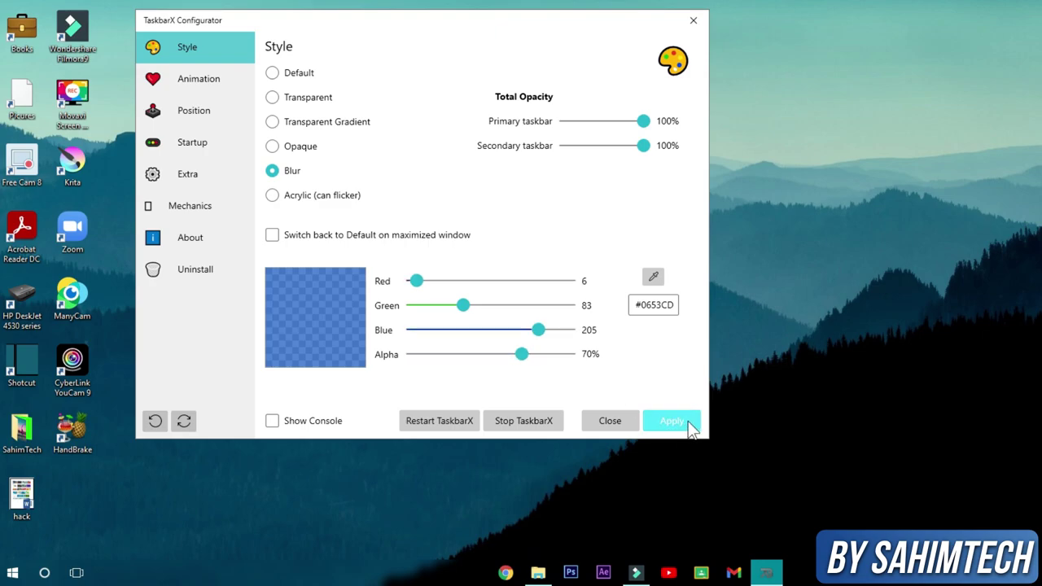
Step: Reset the colour sliders and alpha to 0 and apply a plain Blur style
click(686, 421)
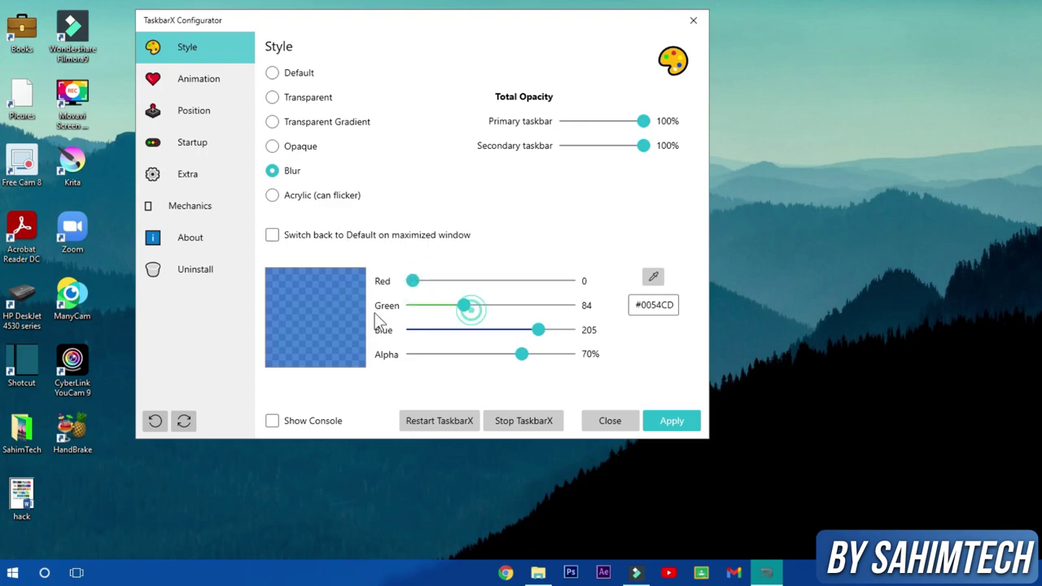
drag(537, 330, 364, 342)
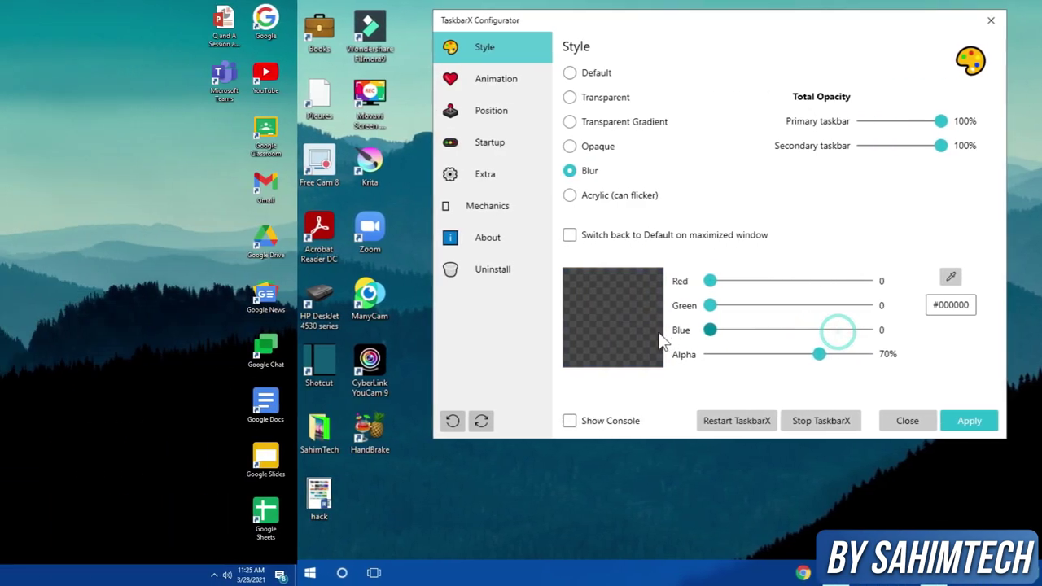
drag(819, 354, 629, 339)
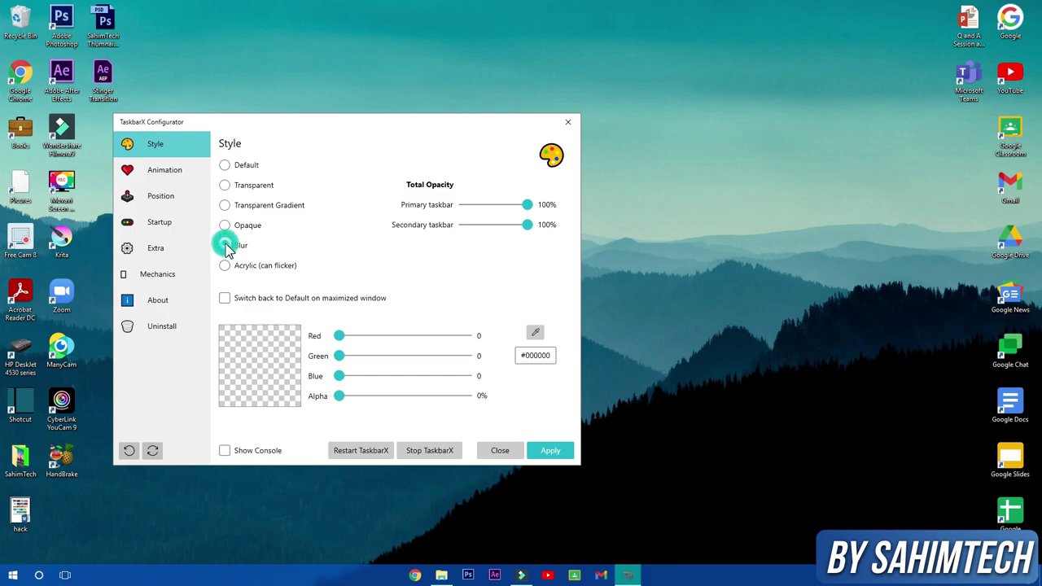
click(225, 246)
click(563, 452)
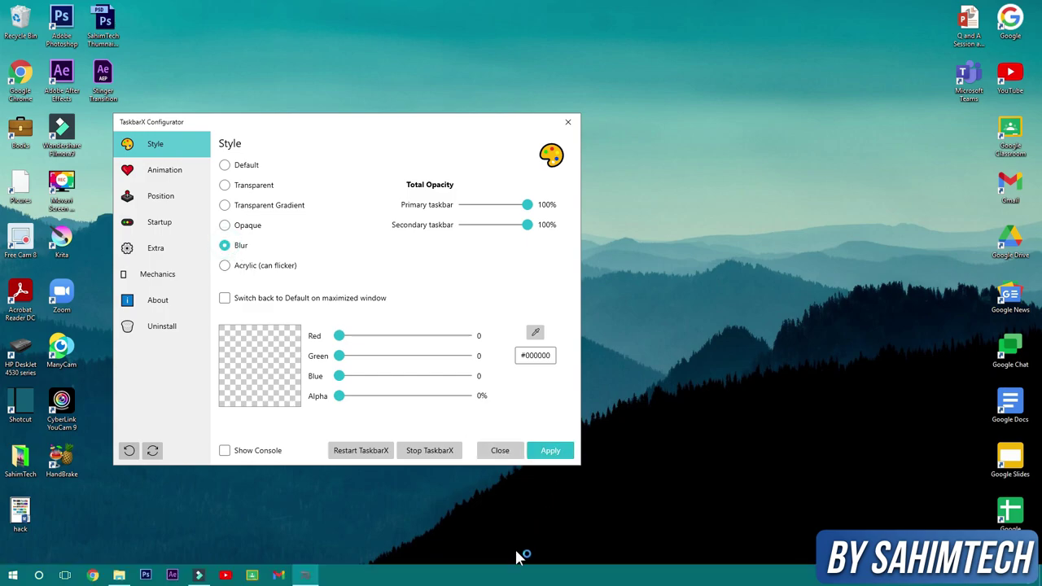
Step: Close the configurator and choose Personalize from the desktop's right-click menu
click(569, 122)
right_click(588, 138)
click(643, 269)
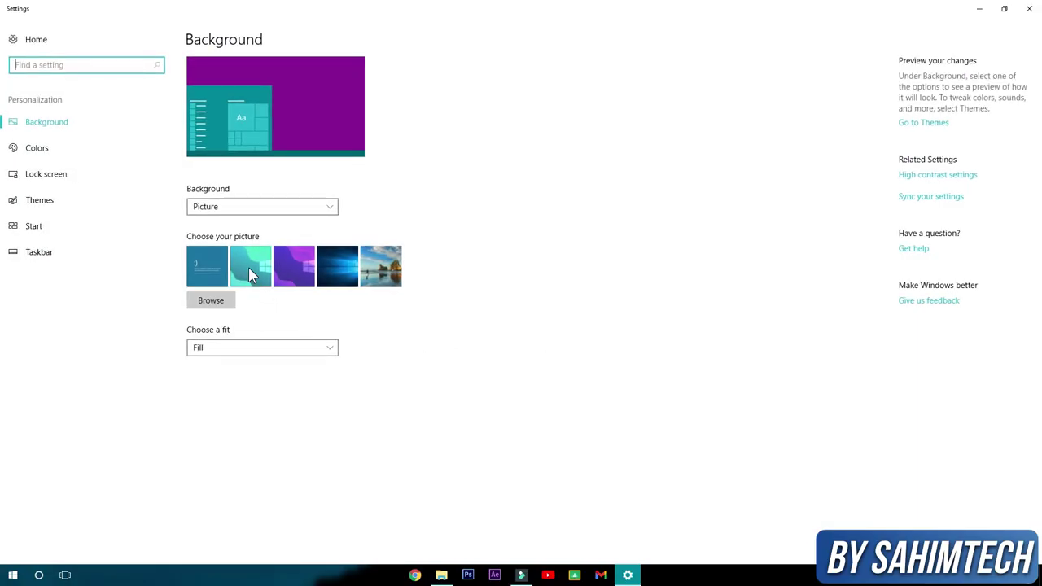
Step: Pick the blue smiley 'Your PC is perfectly stable' picture as the background, then close Settings
click(249, 267)
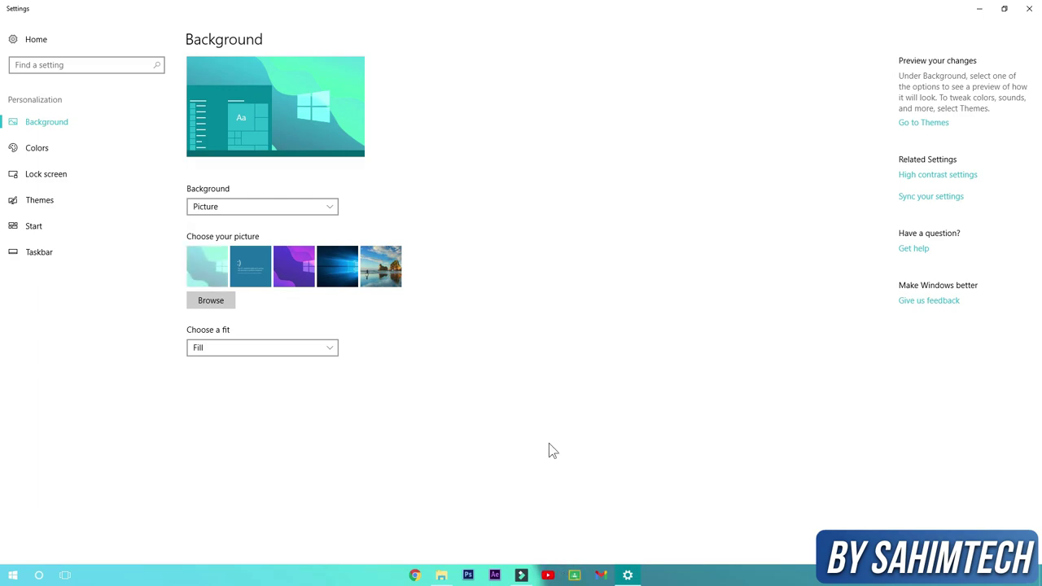
mouse_move(562, 8)
mouse_down()
mouse_move(565, 51)
mouse_move(709, 74)
mouse_move(565, 1)
mouse_up()
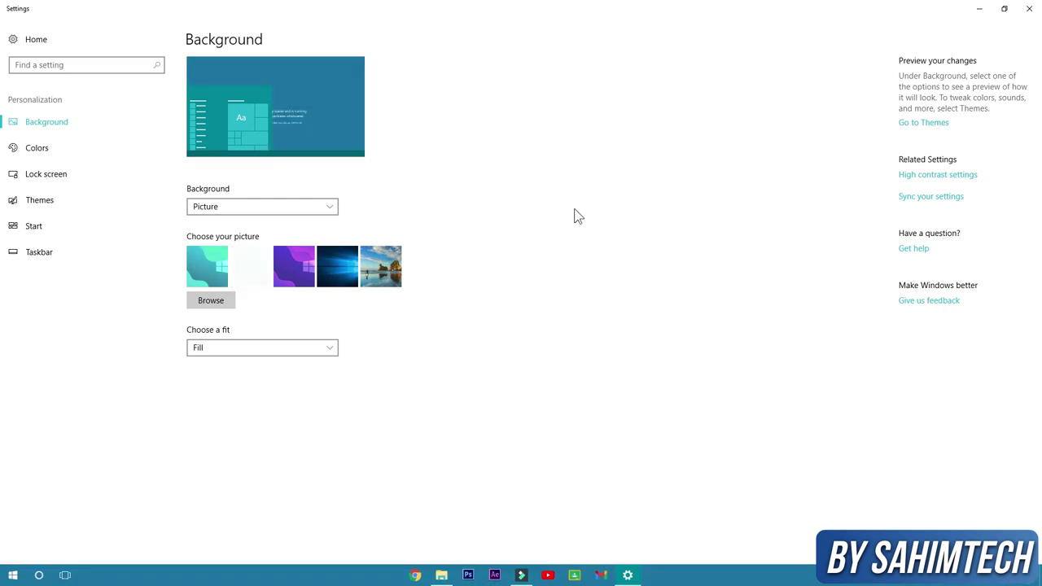
click(1029, 8)
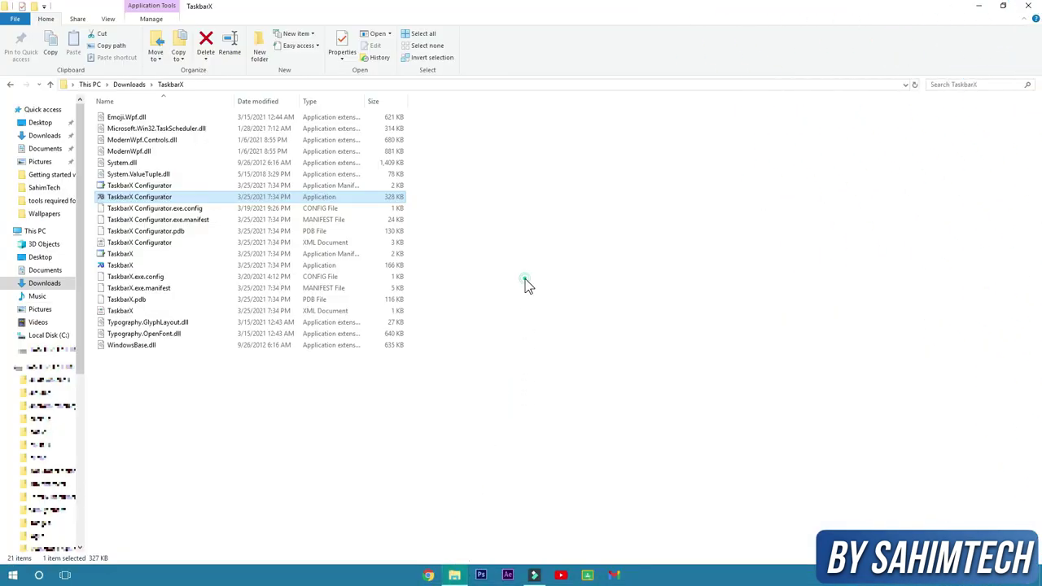
click(525, 285)
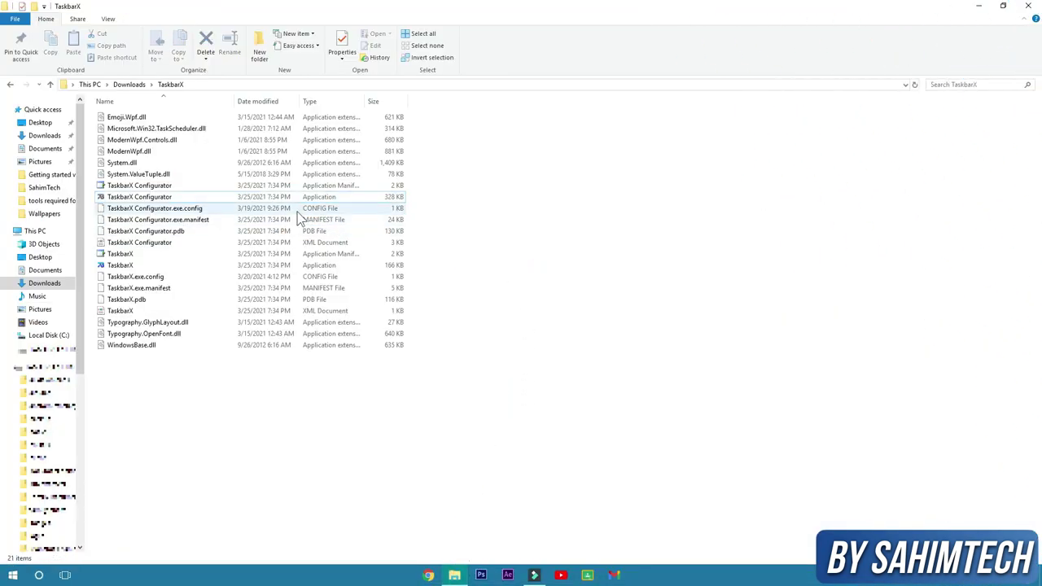
click(39, 576)
text(un)
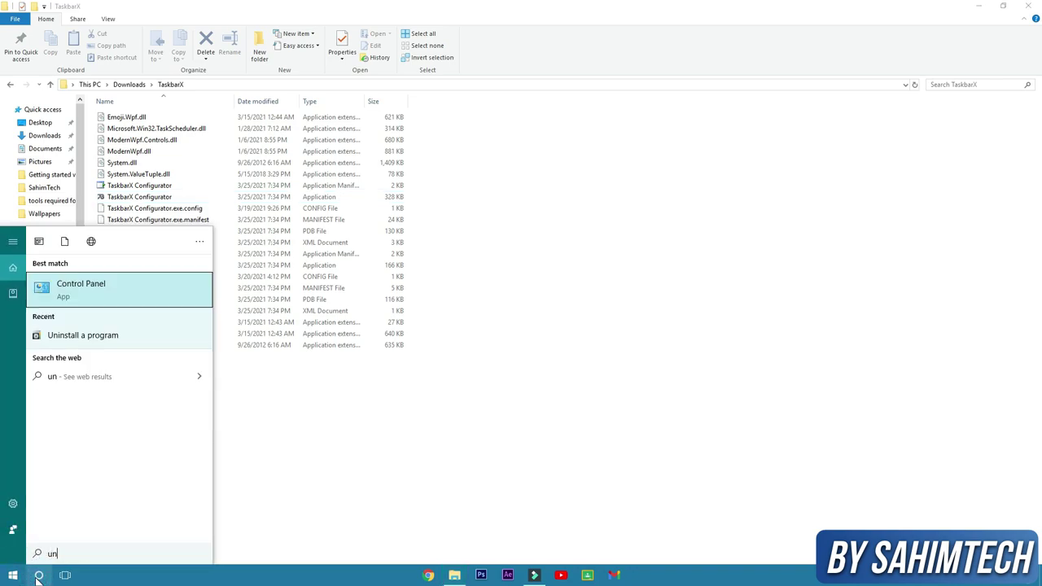
text(i)
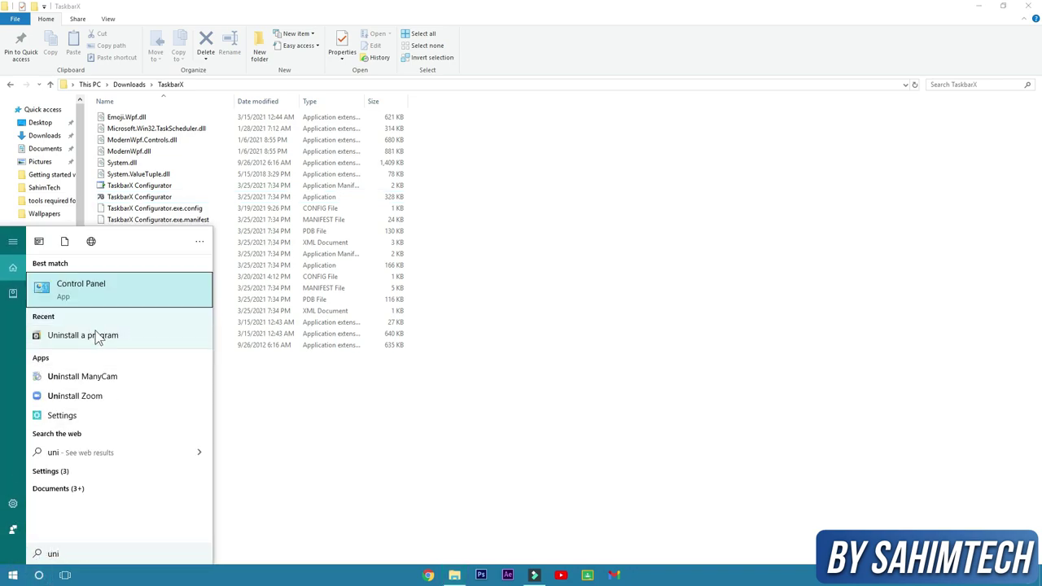
click(90, 334)
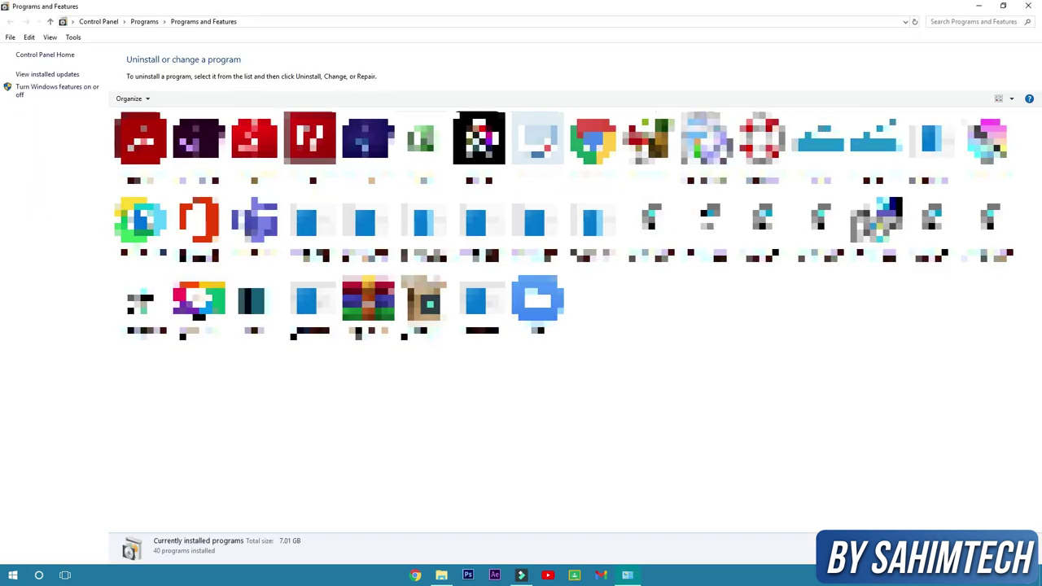
click(1028, 6)
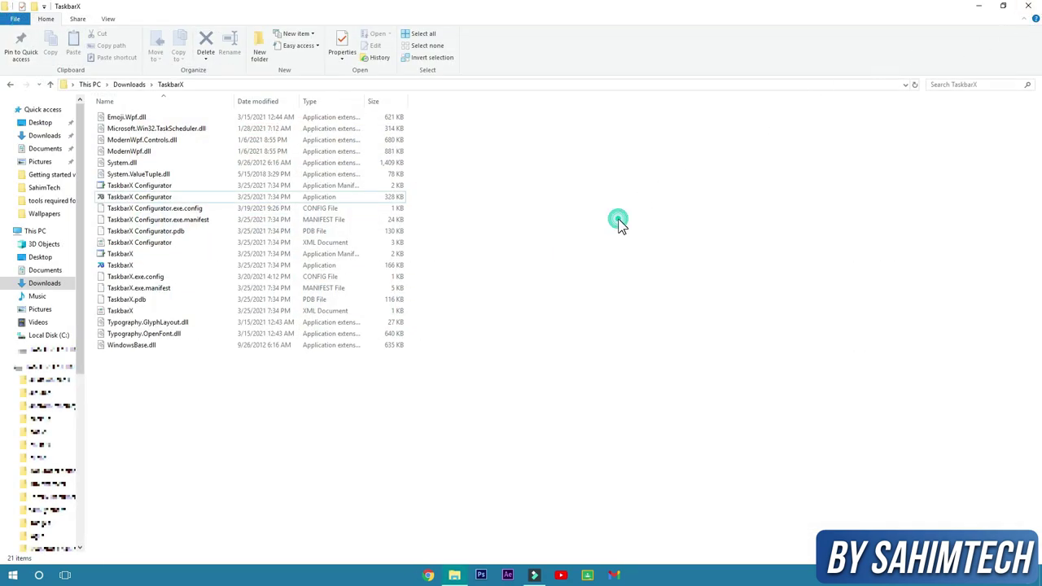
Step: Launch TaskbarX Configurator, stop the running TaskbarX process, and close the configurator
click(319, 203)
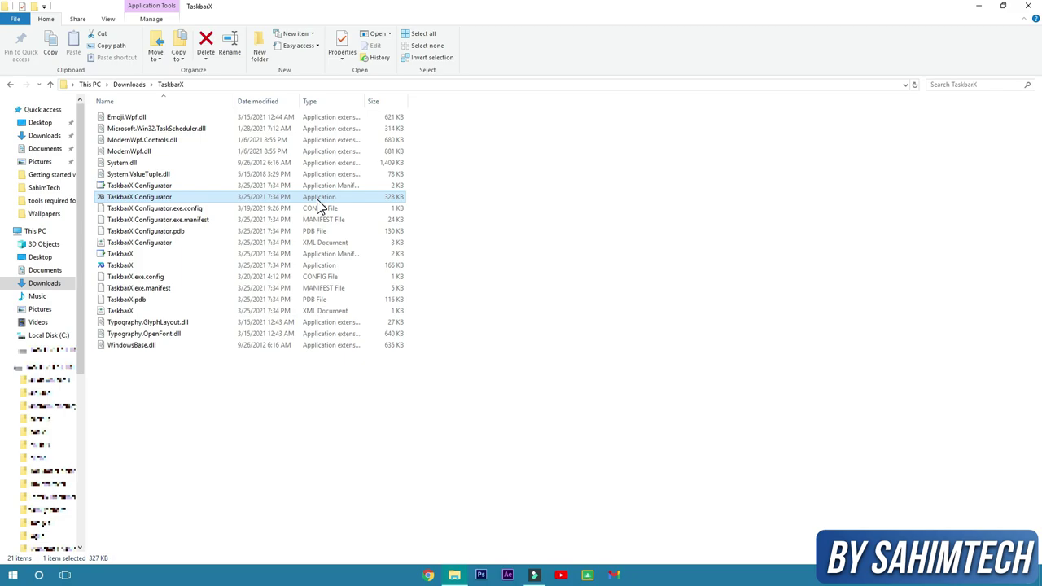
double_click(320, 204)
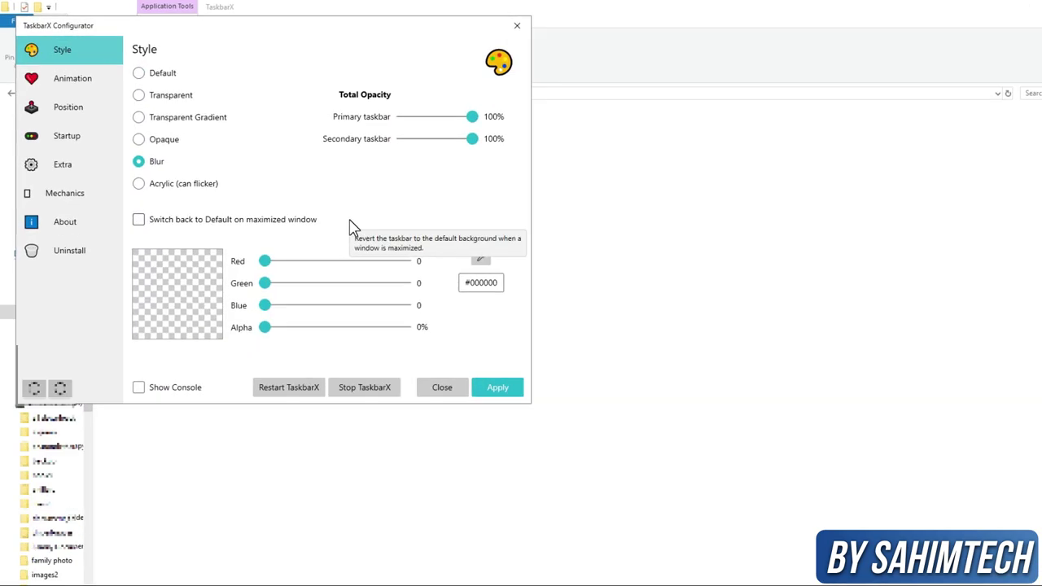
click(337, 352)
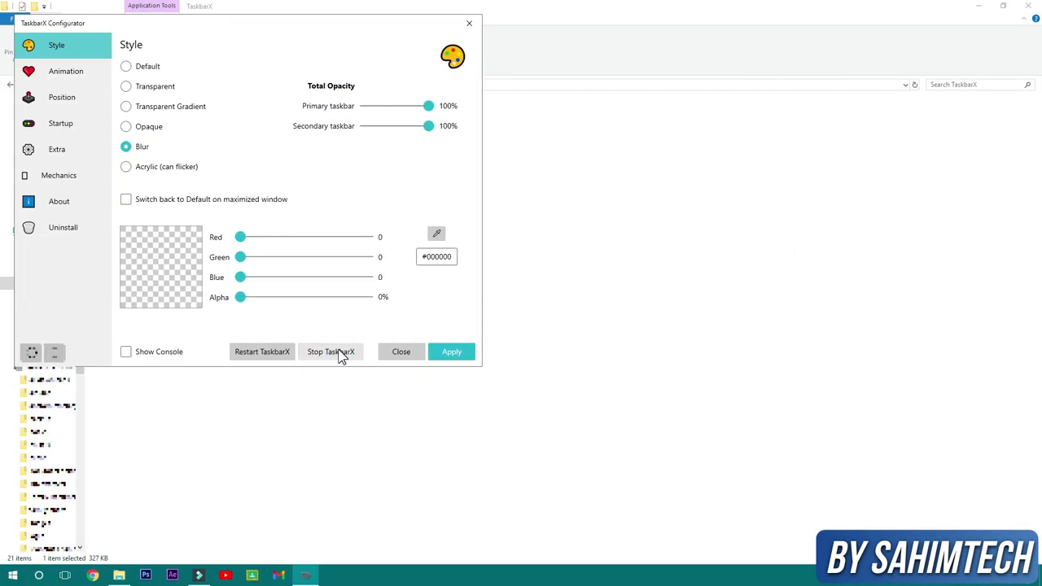
click(471, 26)
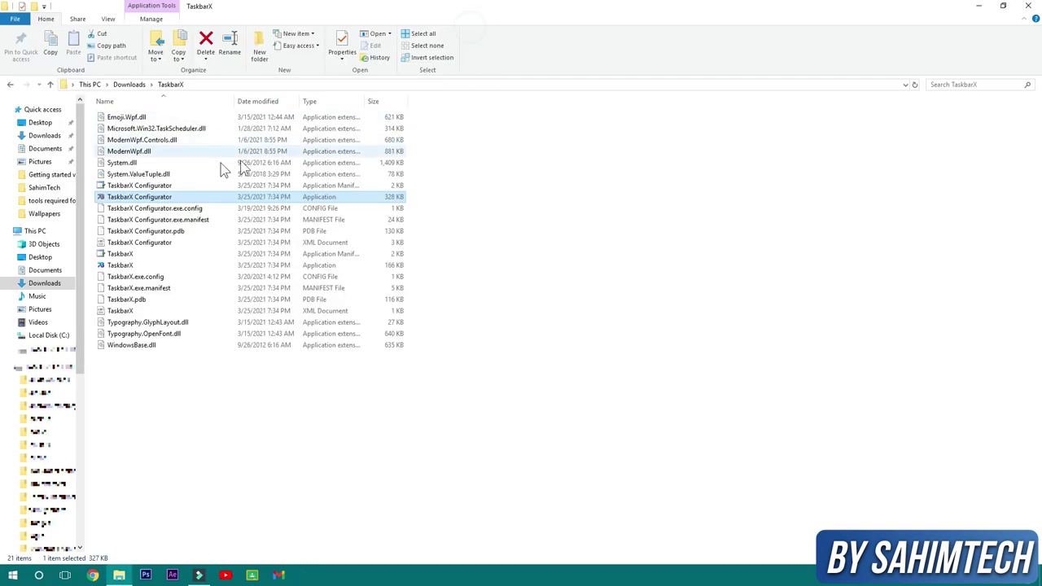
Step: Relaunch the Configurator from the TaskbarX folder, apply Blur, then close it and Explorer
click(11, 84)
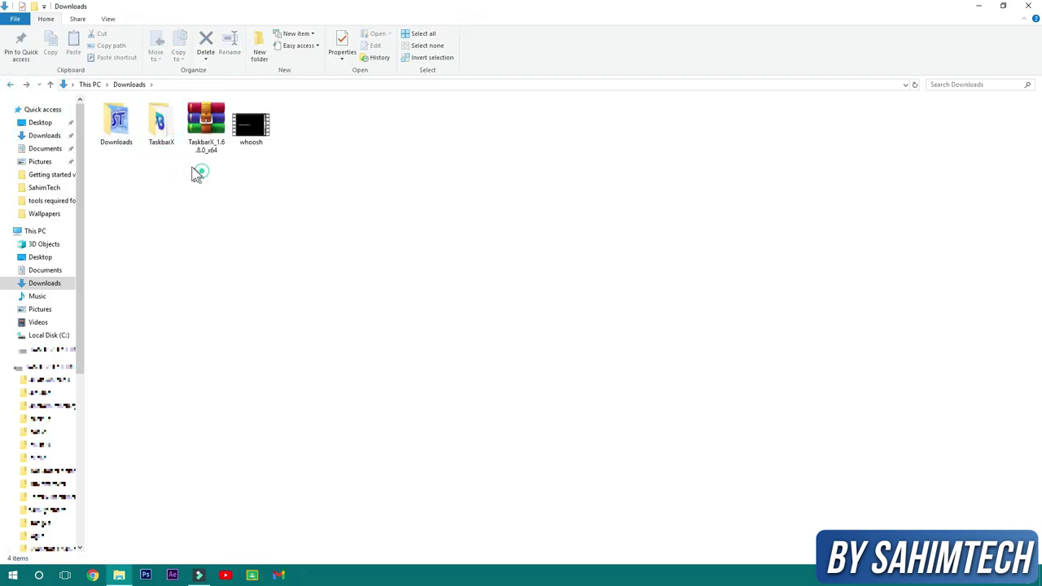
drag(195, 171, 158, 136)
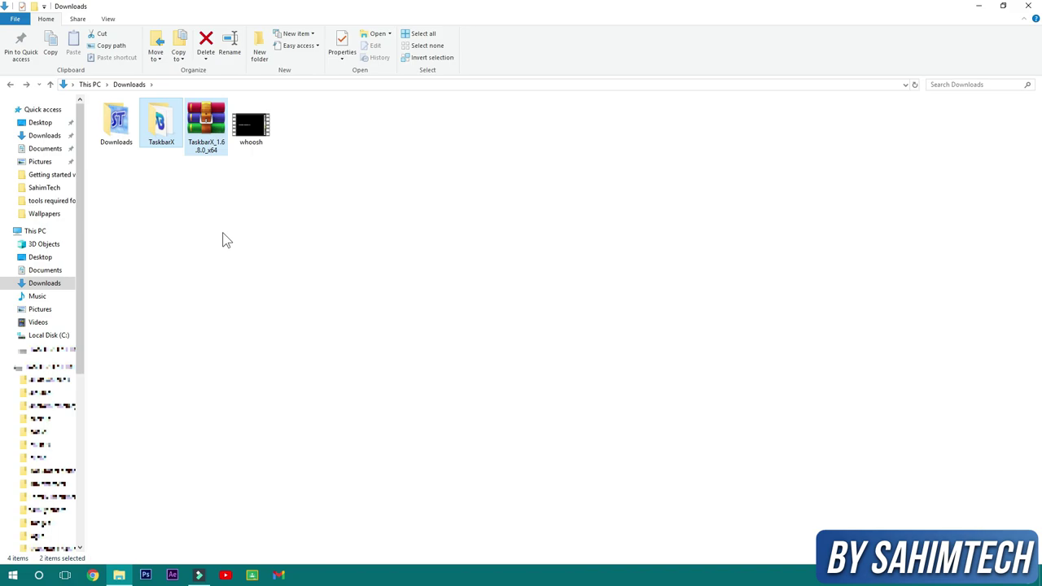
click(163, 195)
double_click(166, 130)
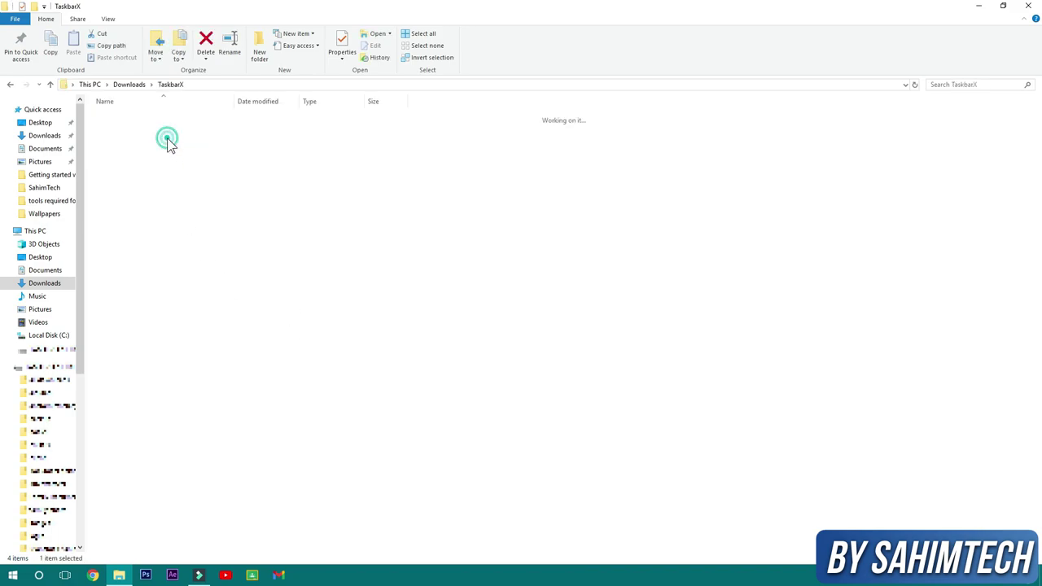
double_click(167, 197)
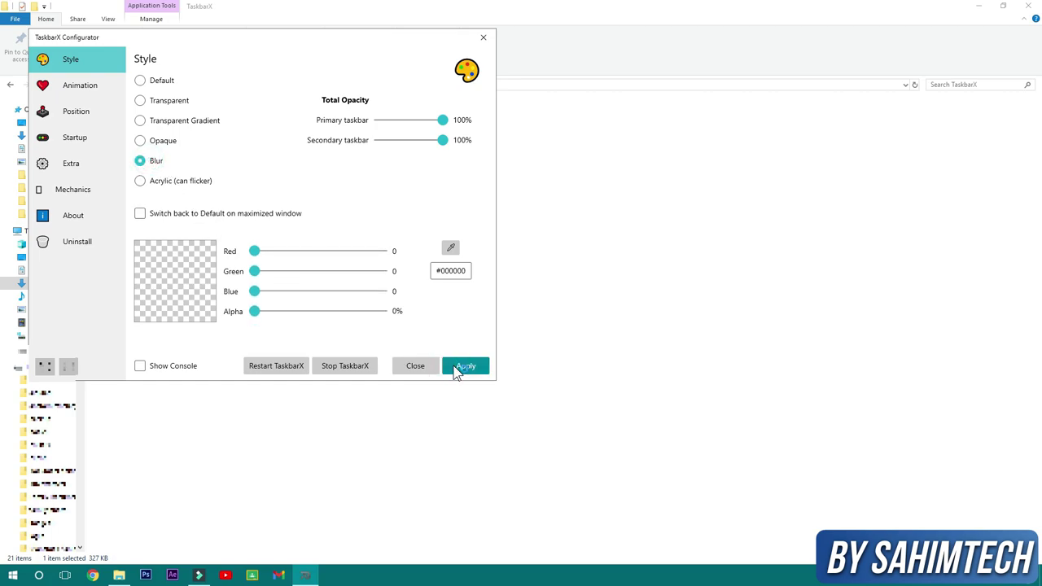
click(462, 367)
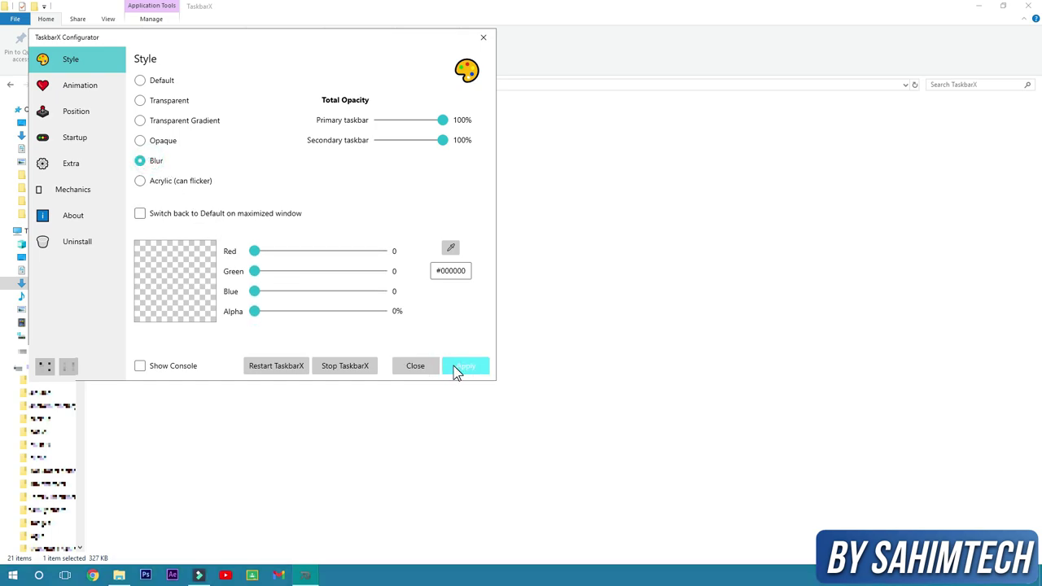
click(486, 41)
click(1028, 7)
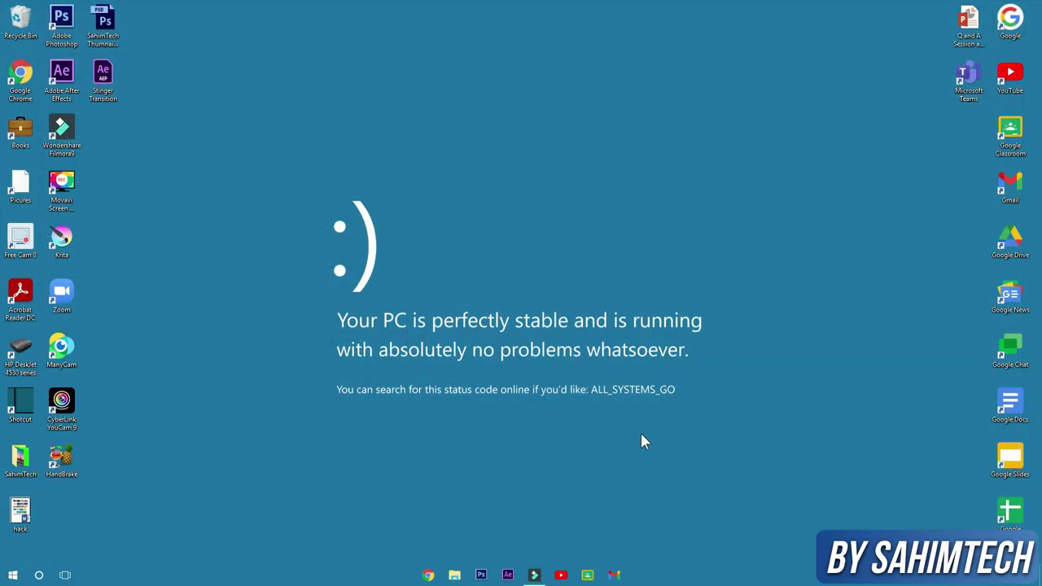